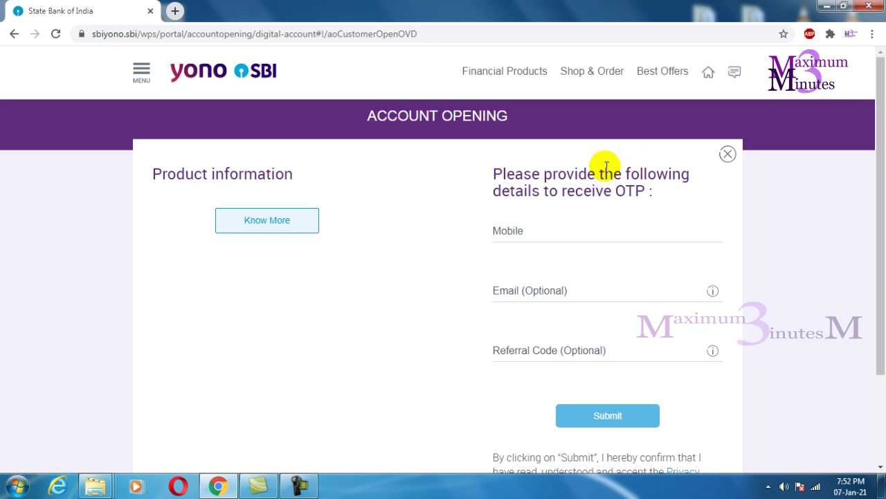
# Step: Enter the mobile number and saved e-mail address, and request the verification OTPs
pyautogui.click(530, 291)
pyautogui.click(530, 317)
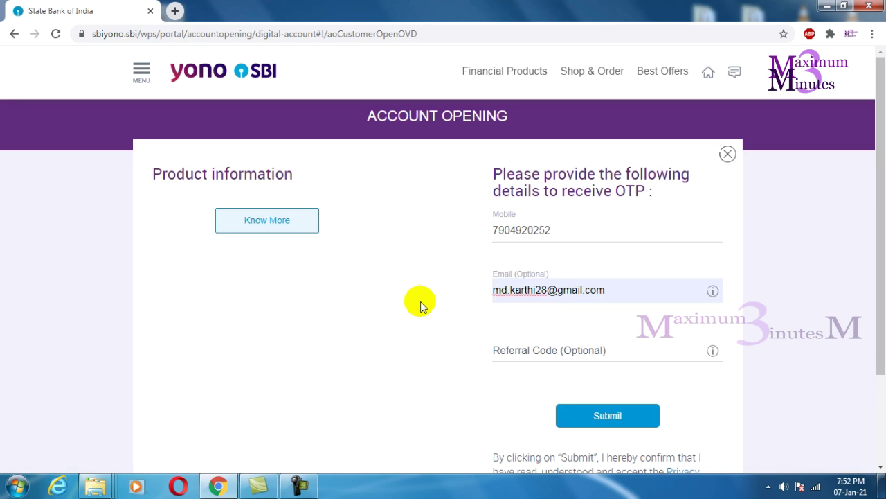
pyautogui.click(593, 416)
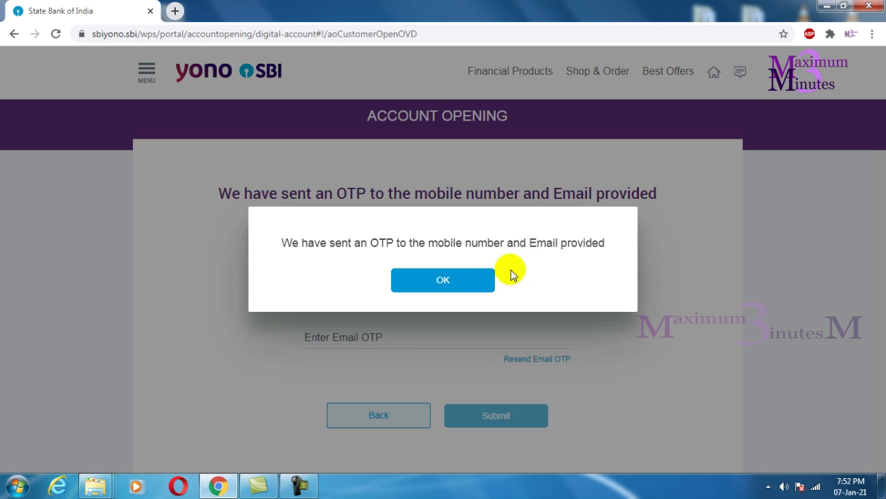
pyautogui.click(465, 281)
# Step: Verify the mobile and e-mail OTPs, then enter the applicant's PAN number
pyautogui.click(388, 277)
pyautogui.write('••')
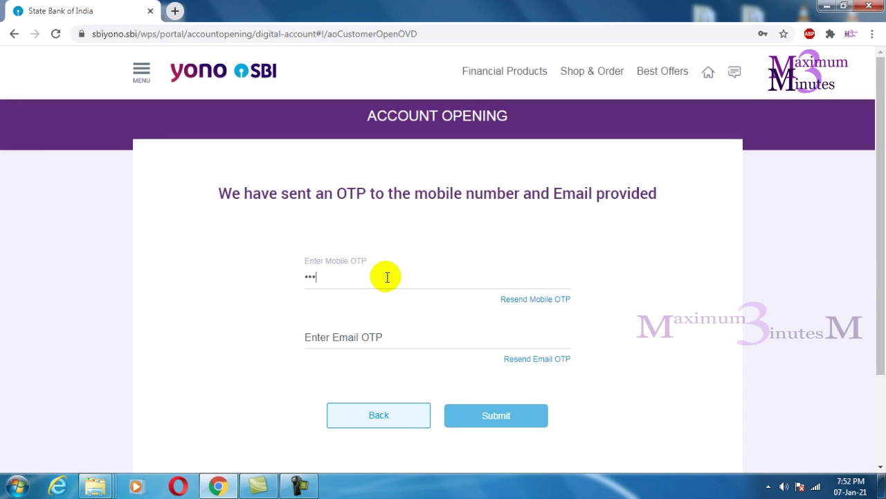
pyautogui.write('••••')
pyautogui.click(353, 339)
pyautogui.write('••')
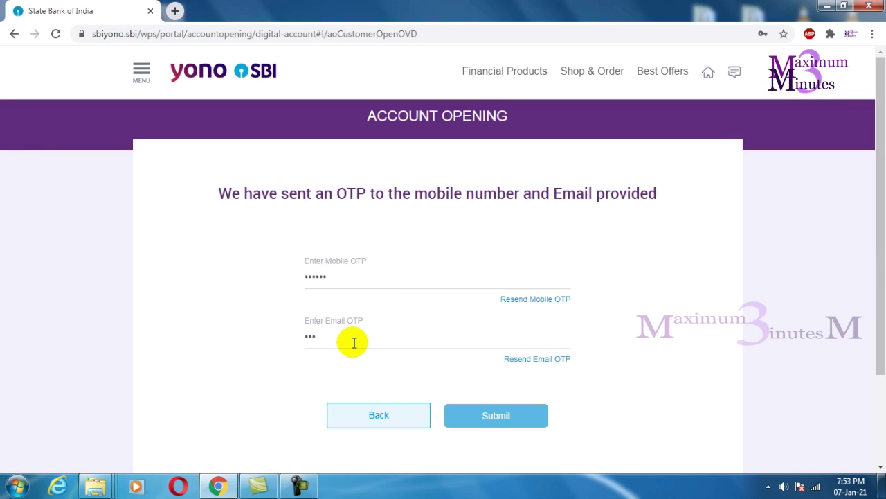
pyautogui.write('••••')
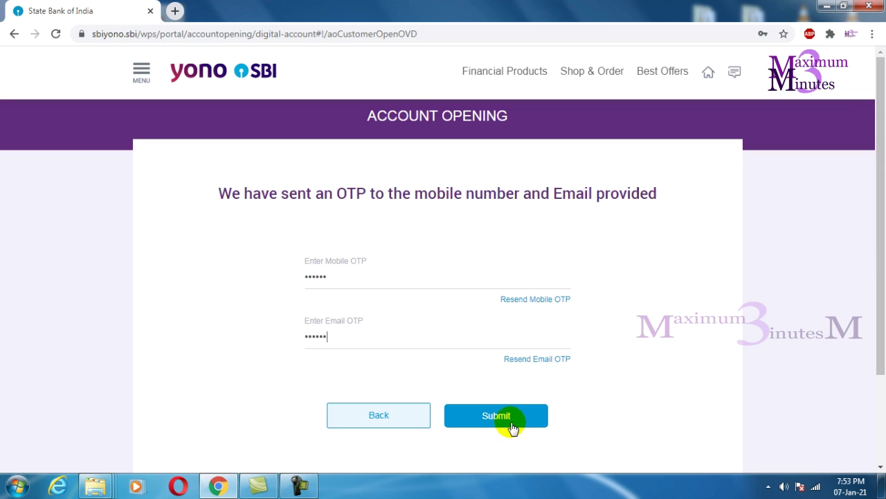
pyautogui.click(510, 419)
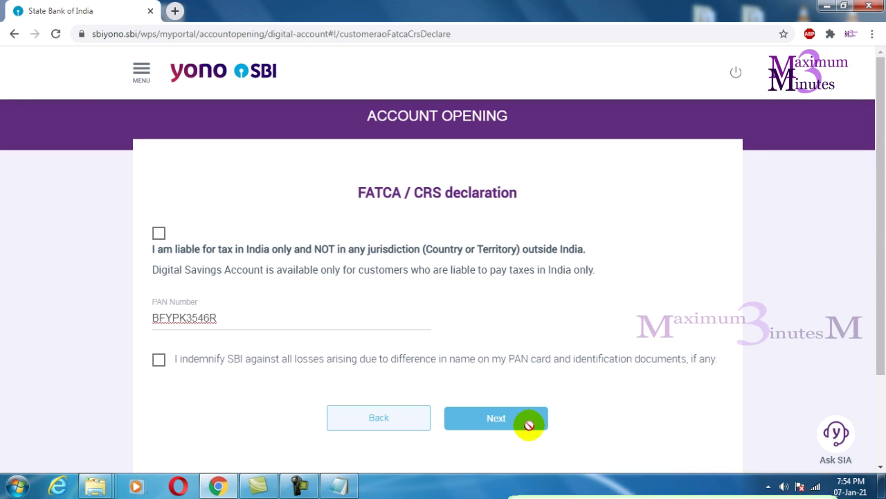
# Step: Accept the tax and name-indemnity declarations and continue past the FATCA/CRS text
pyautogui.click(156, 359)
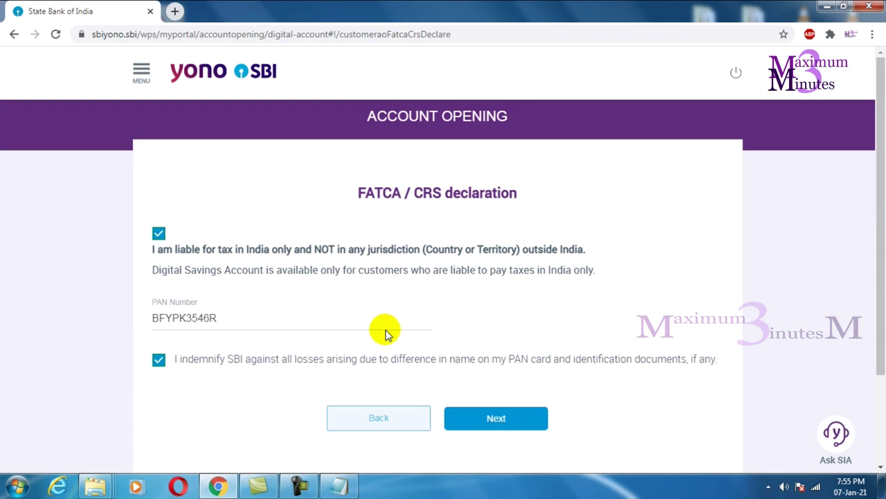
pyautogui.click(500, 418)
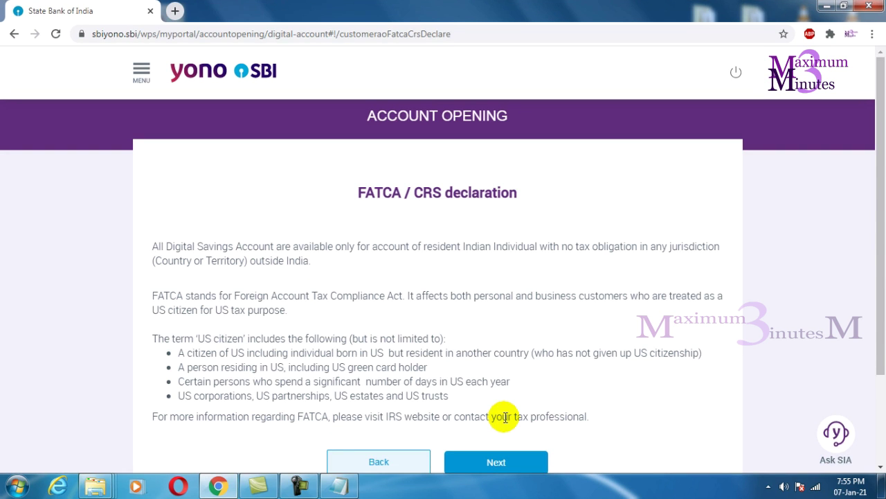
pyautogui.scroll(-1, 374, 297)
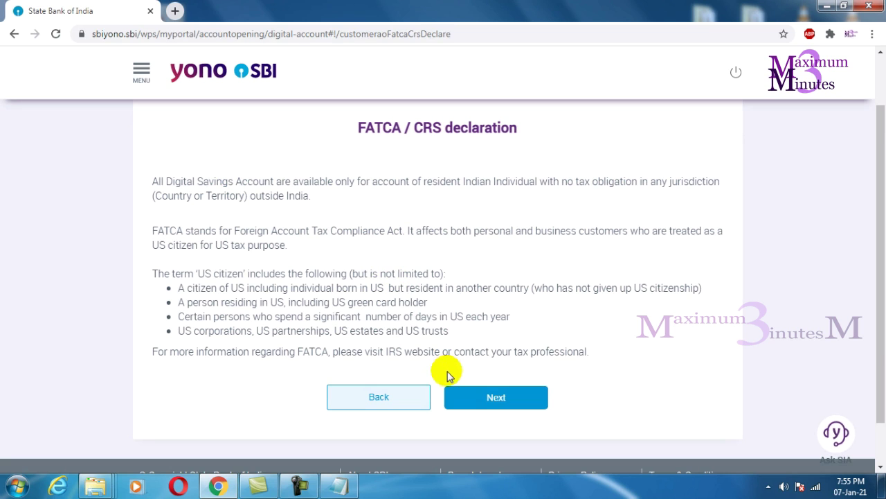
pyautogui.click(483, 393)
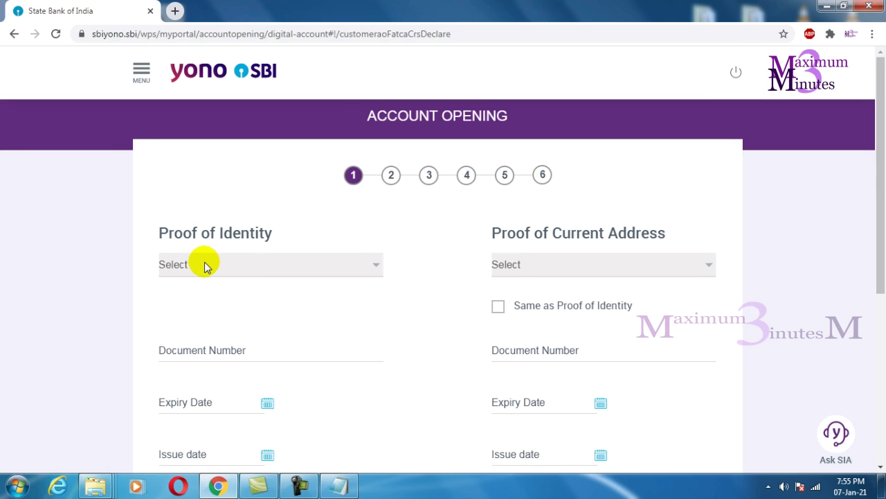
# Step: Use Voter ID as identity proof with its document number, issued at METTUR by ASSEMBLY
pyautogui.click(202, 265)
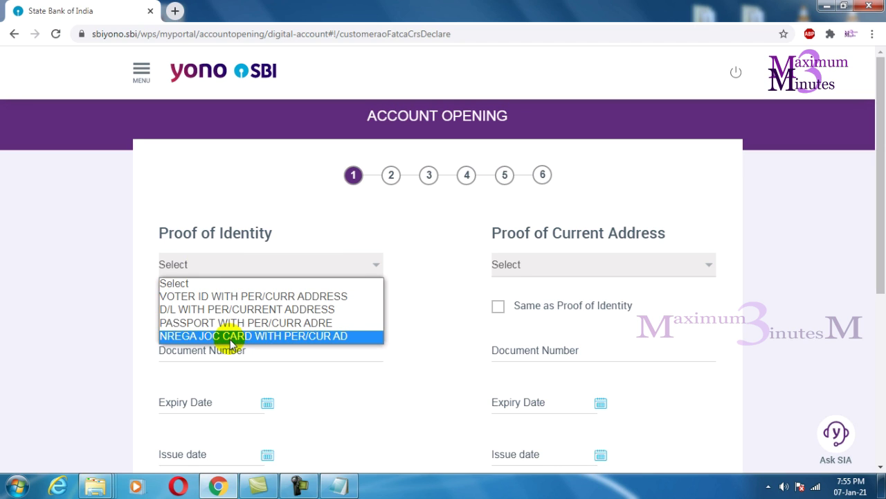
pyautogui.click(291, 296)
pyautogui.scroll(-1, 293, 297)
pyautogui.click(197, 267)
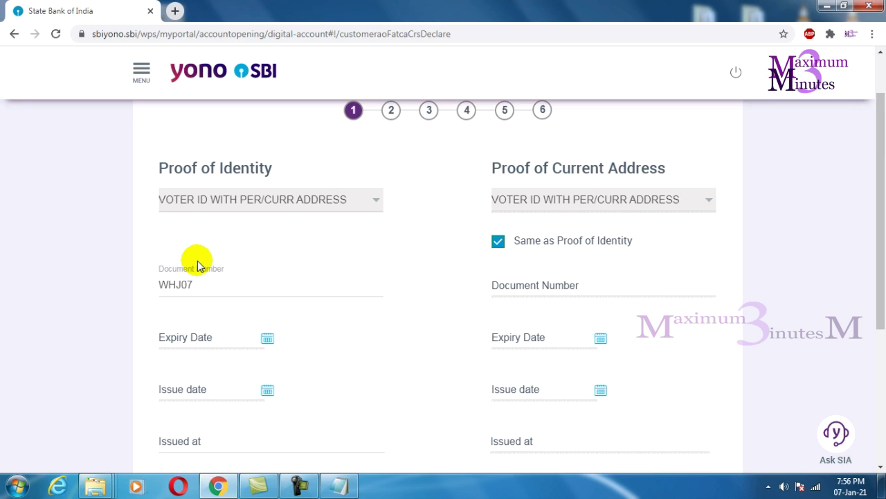
pyautogui.scroll(-2, 197, 266)
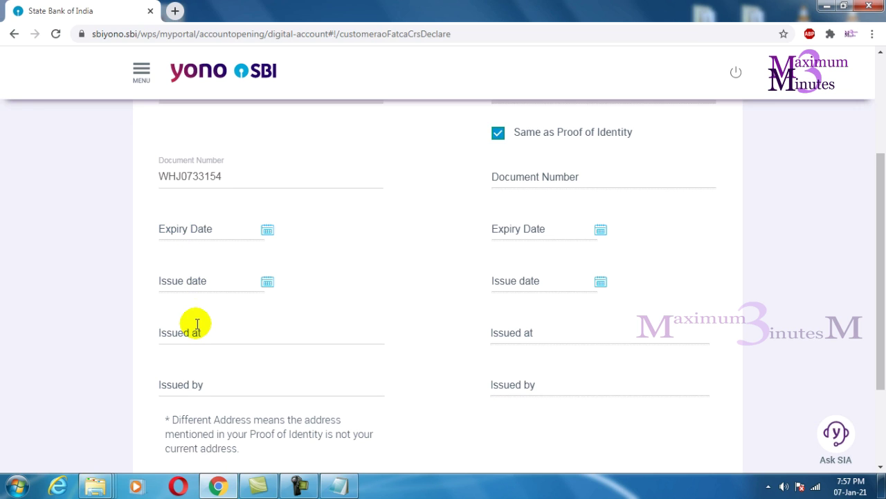
pyautogui.click(187, 342)
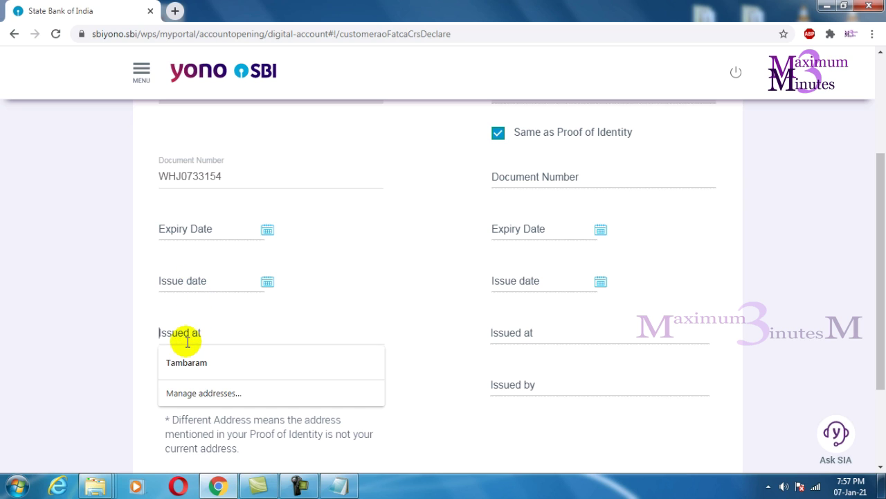
pyautogui.write('METTUY')
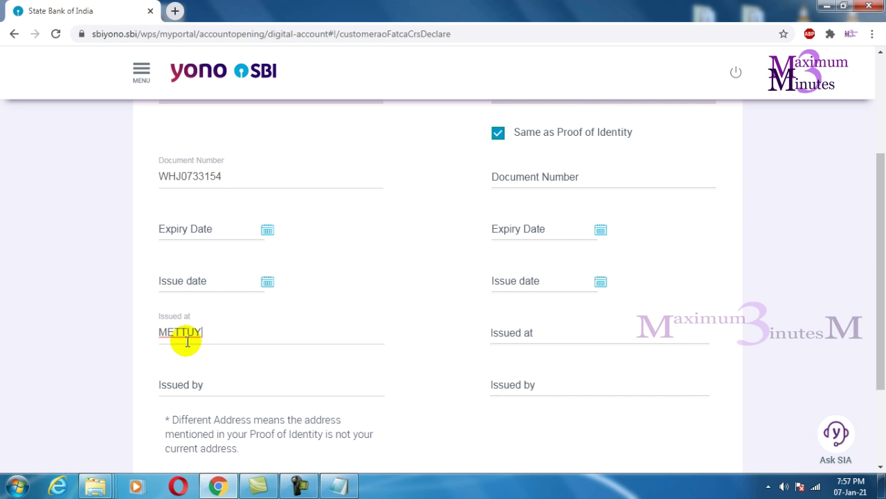
pyautogui.click(237, 348)
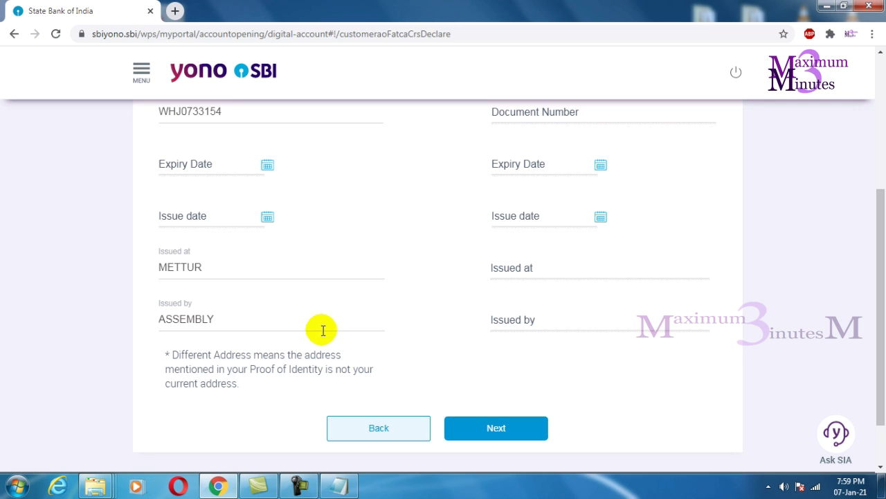
pyautogui.click(489, 433)
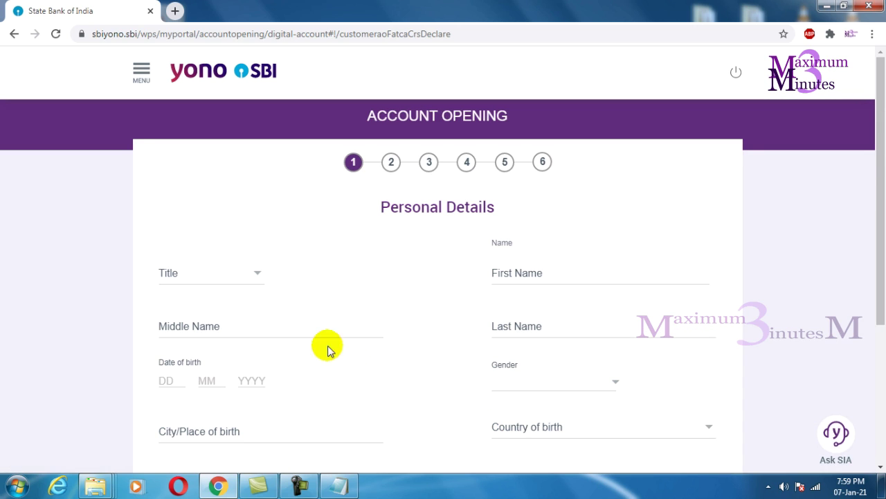
# Step: Enter title Mr, the applicant's first and last name, and date of birth
pyautogui.click(259, 278)
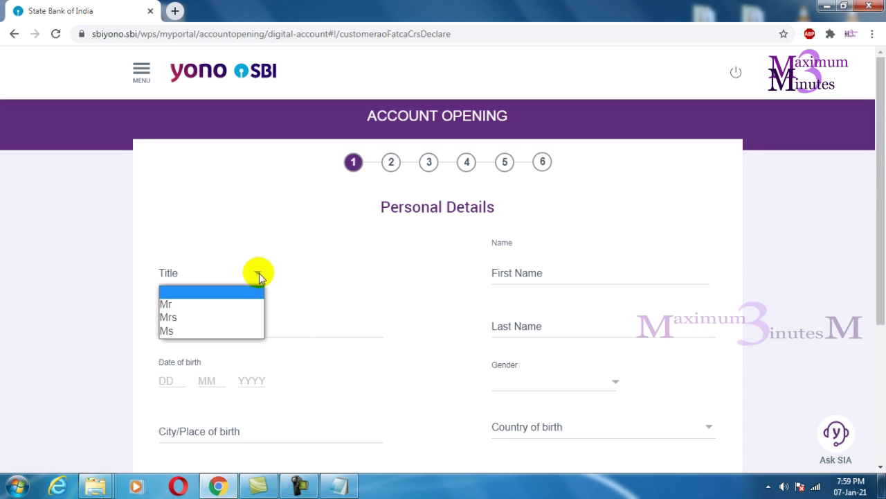
pyautogui.click(210, 303)
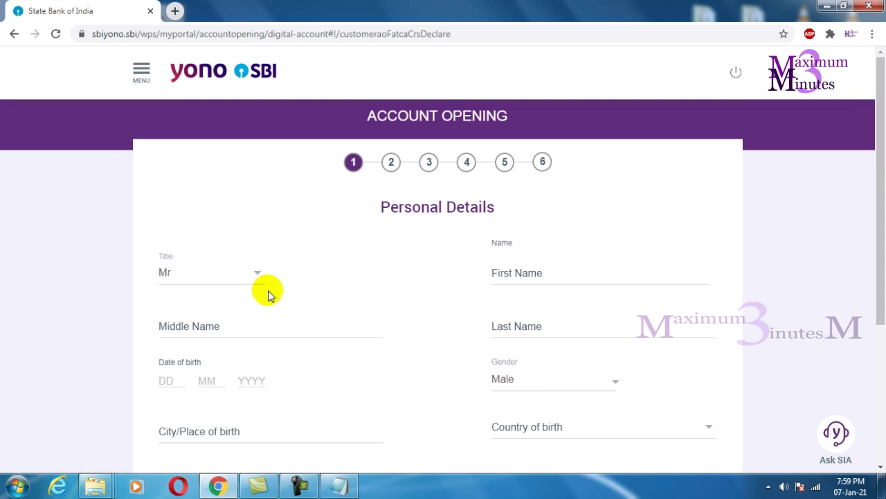
pyautogui.click(521, 275)
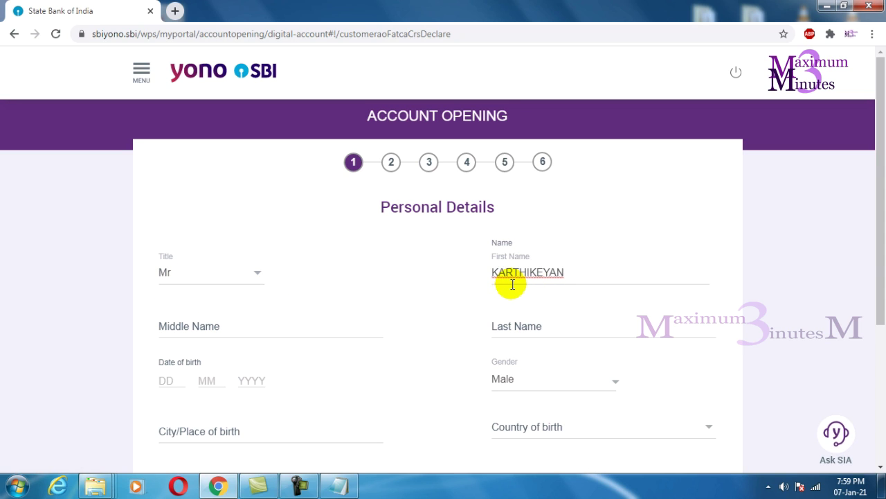
pyautogui.click(530, 322)
pyautogui.write('D')
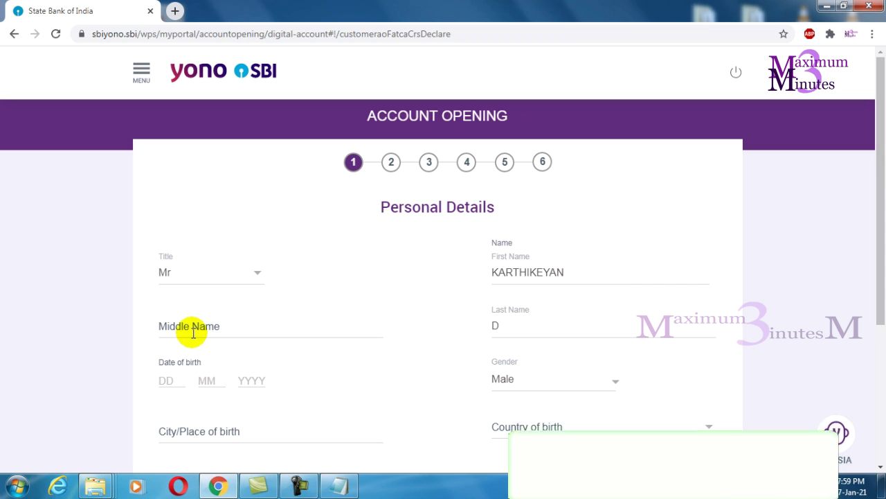
pyautogui.click(164, 380)
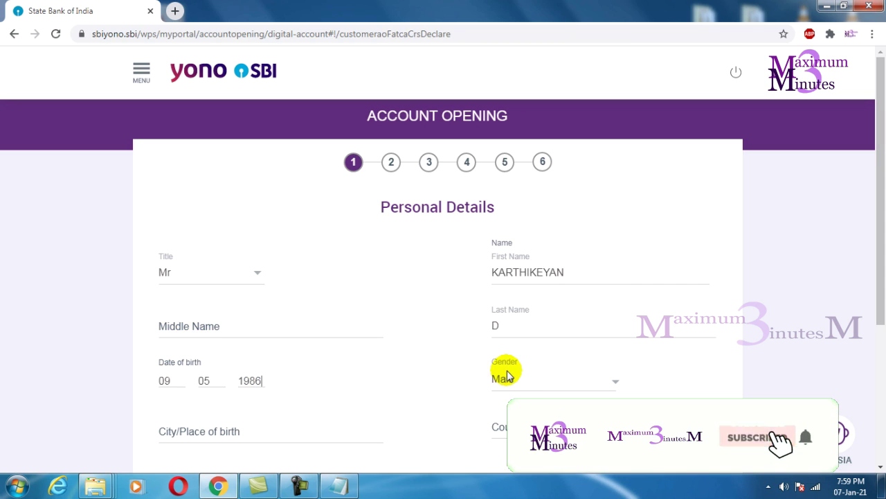
# Step: Set place of birth to SALEM and country of birth to India
pyautogui.scroll(-1, 221, 367)
pyautogui.click(227, 361)
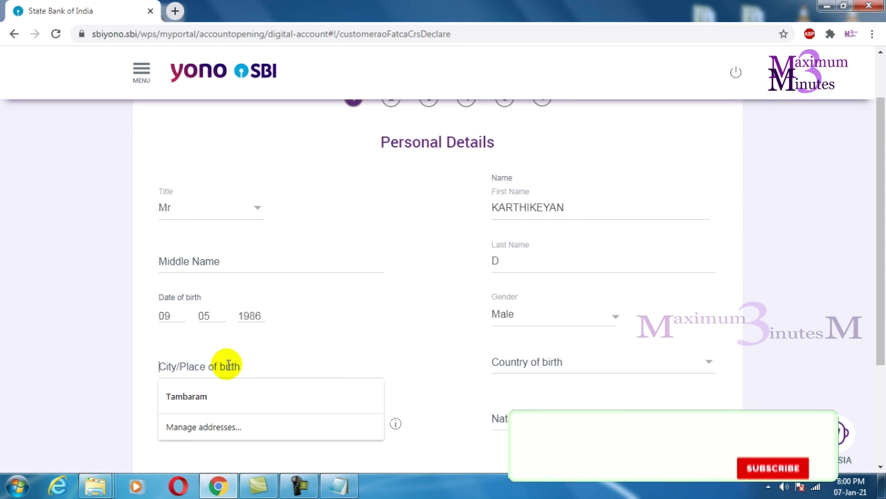
pyautogui.write('SALEM')
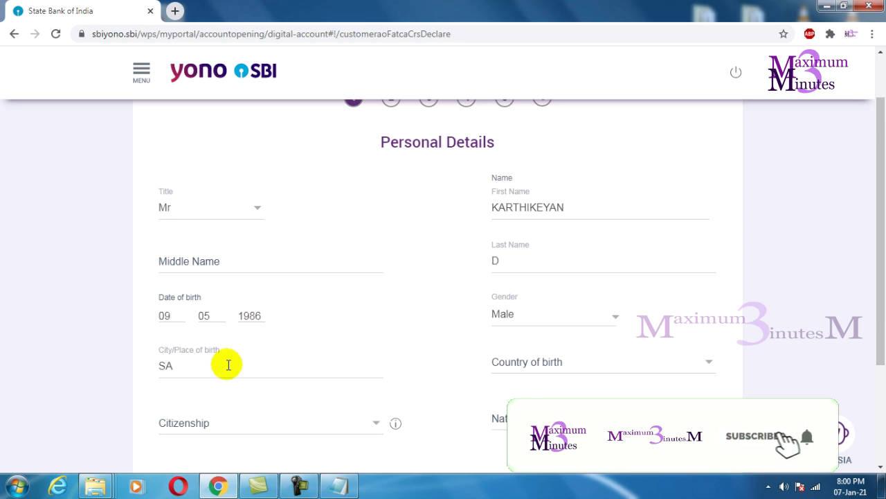
pyautogui.click(515, 363)
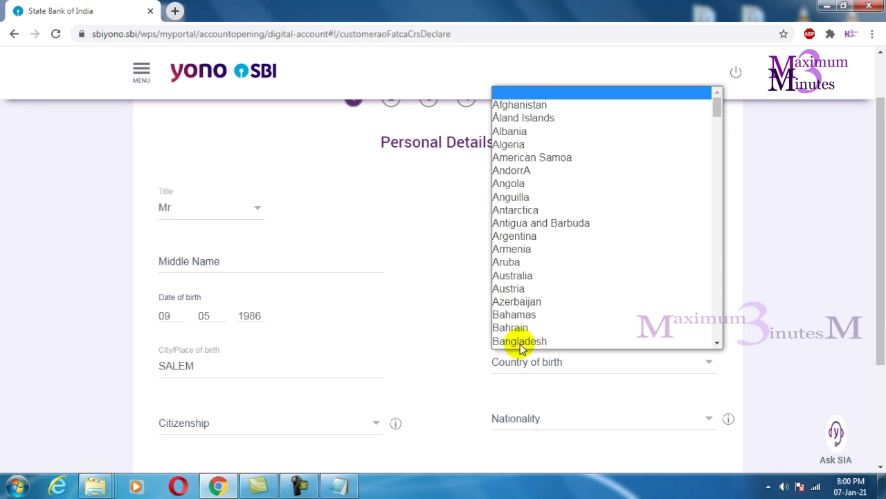
pyautogui.write('ind')
pyautogui.press('Return')
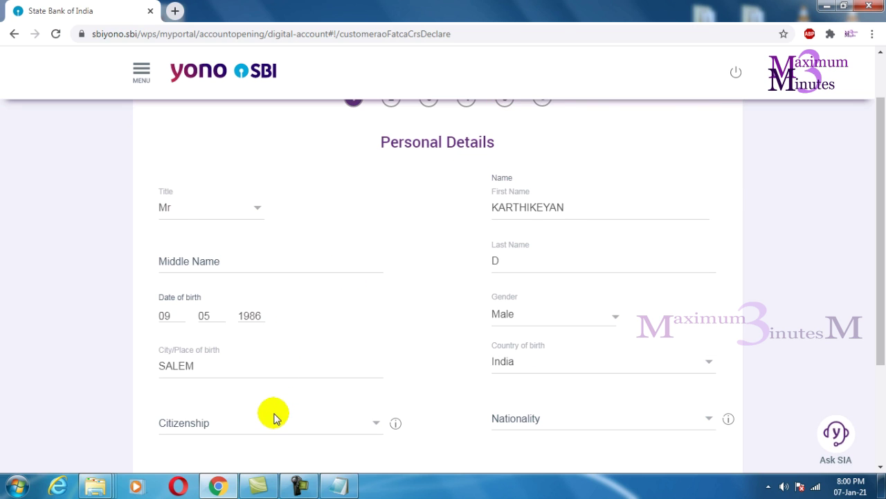
# Step: Set both citizenship and nationality to India
pyautogui.click(270, 422)
pyautogui.write('i')
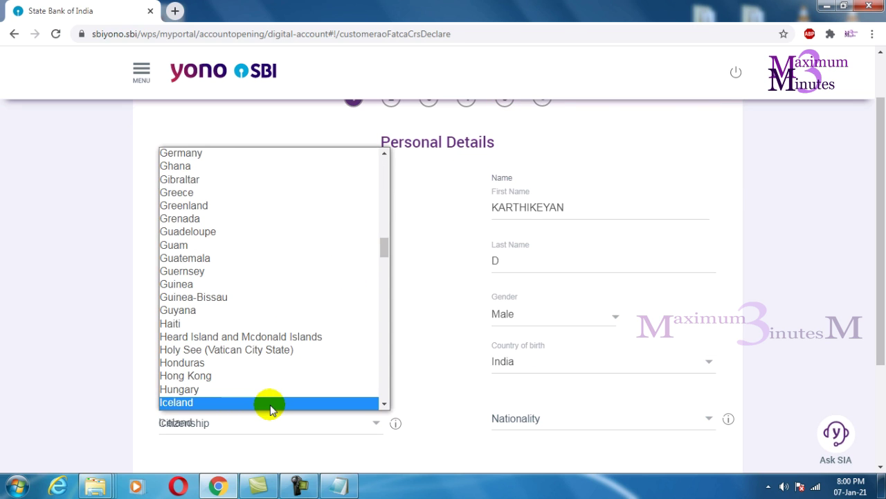
pyautogui.write('n')
pyautogui.press('Return')
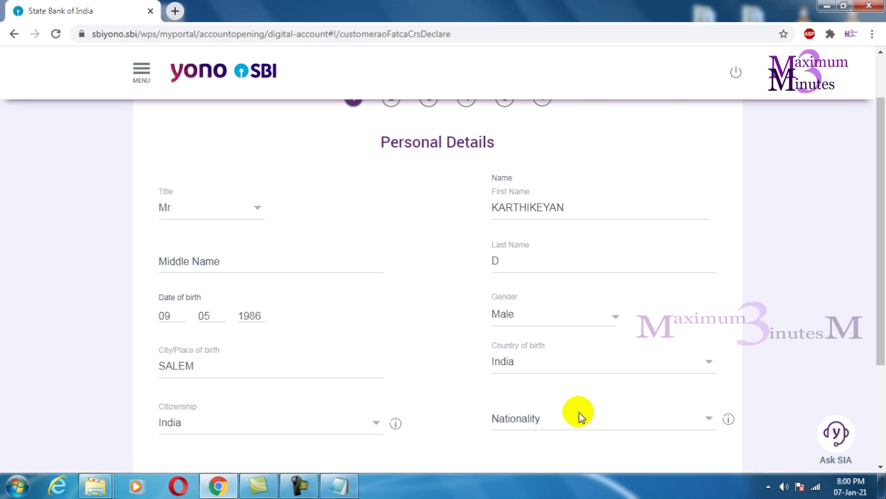
pyautogui.click(581, 417)
pyautogui.scroll(-1, 579, 395)
pyautogui.write('i')
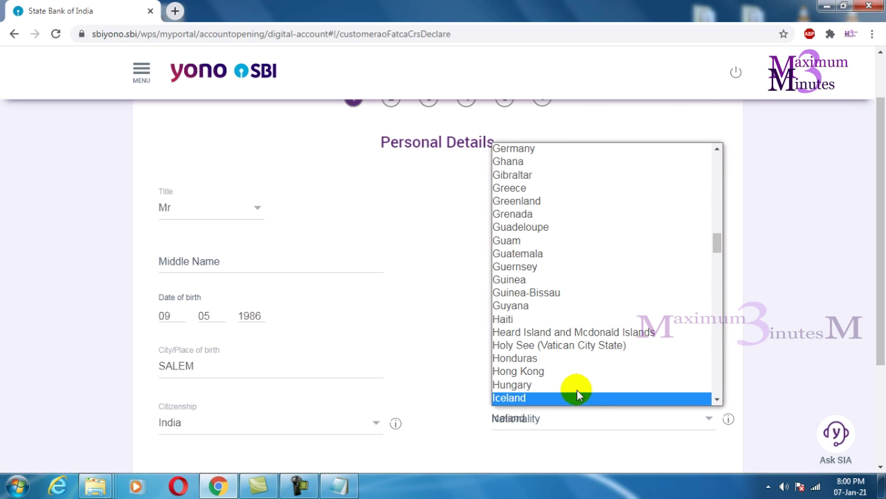
pyautogui.write('n')
pyautogui.press('Return')
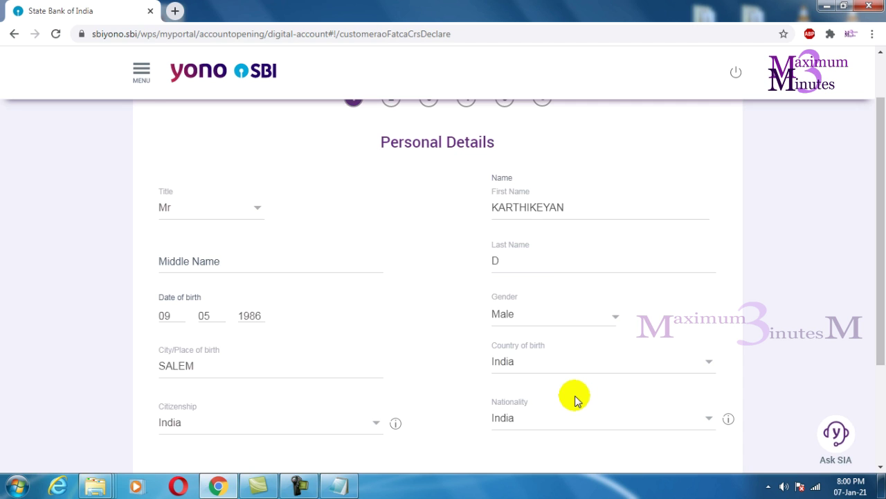
pyautogui.scroll(-2, 574, 400)
# Step: Confirm the chosen internet banking user name is available and paste the login password
pyautogui.click(520, 423)
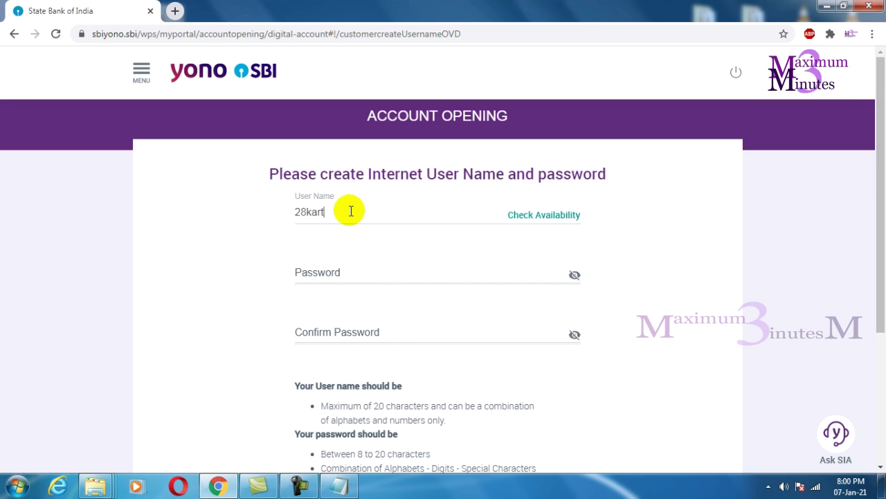
pyautogui.click(516, 216)
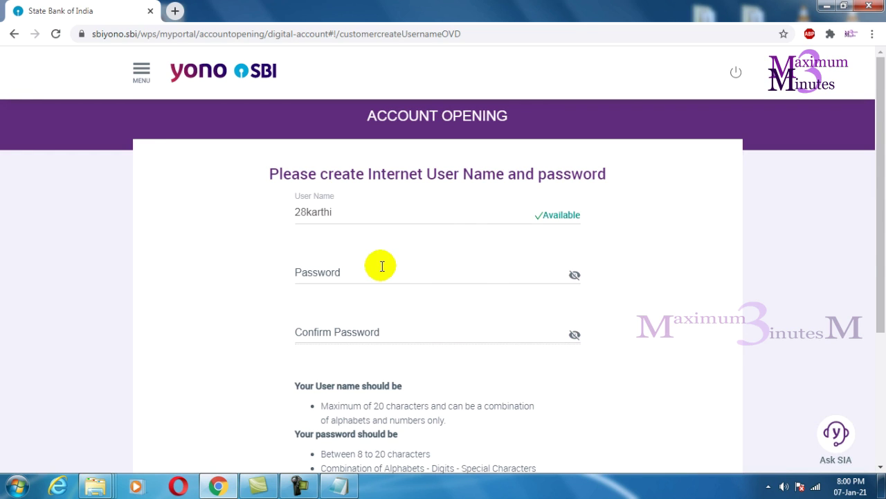
pyautogui.click(356, 270)
pyautogui.hotkey('ctrl', 'v')
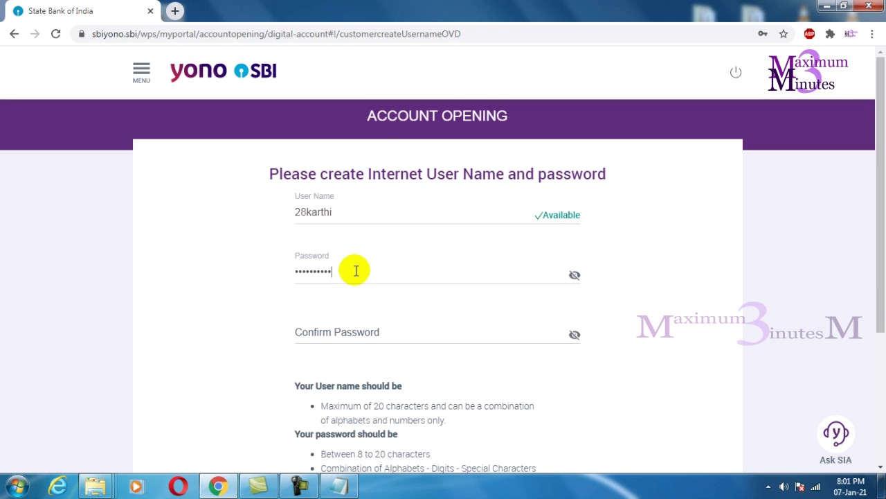
pyautogui.click(315, 331)
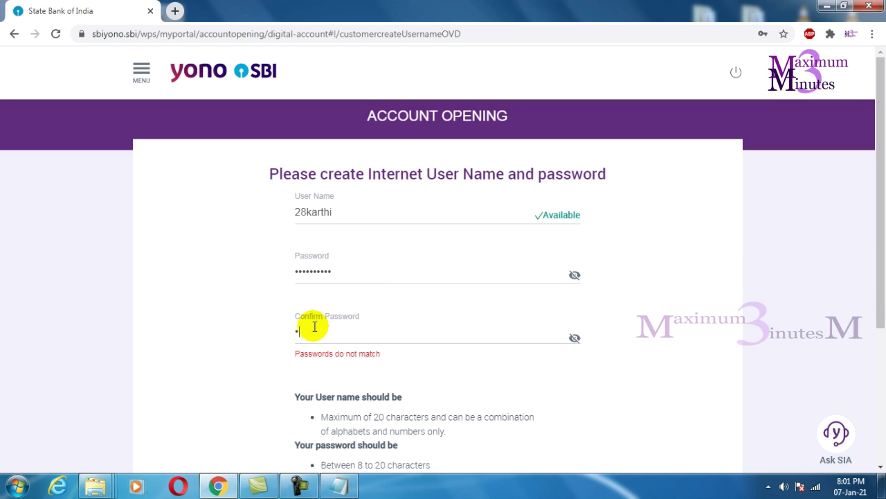
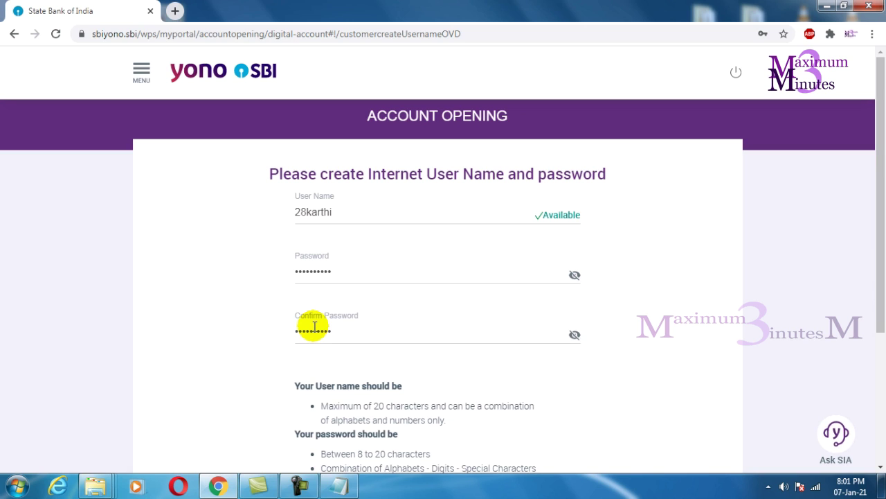
# Step: Confirm the password, submit the credentials, and acknowledge the assigned user ID notice
pyautogui.scroll(-3, 314, 327)
pyautogui.click(483, 419)
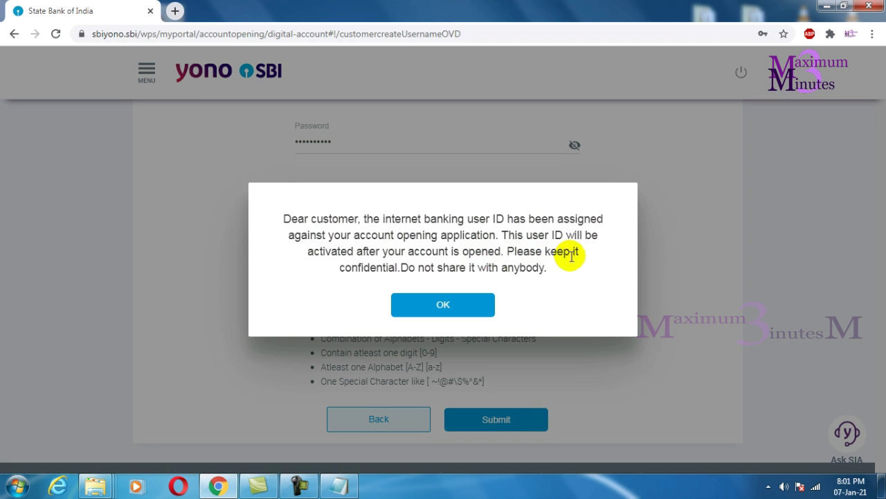
pyautogui.click(441, 303)
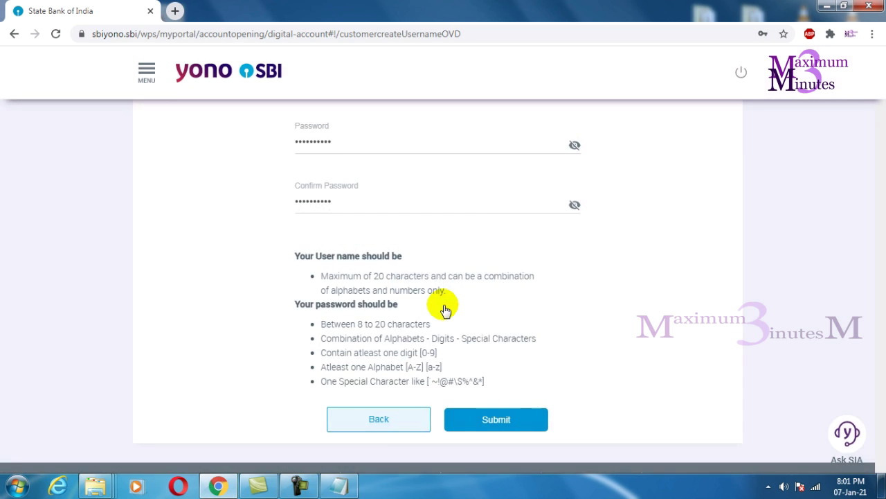
# Step: Fill the current address's flat number, road, city and PIN code
pyautogui.click(238, 284)
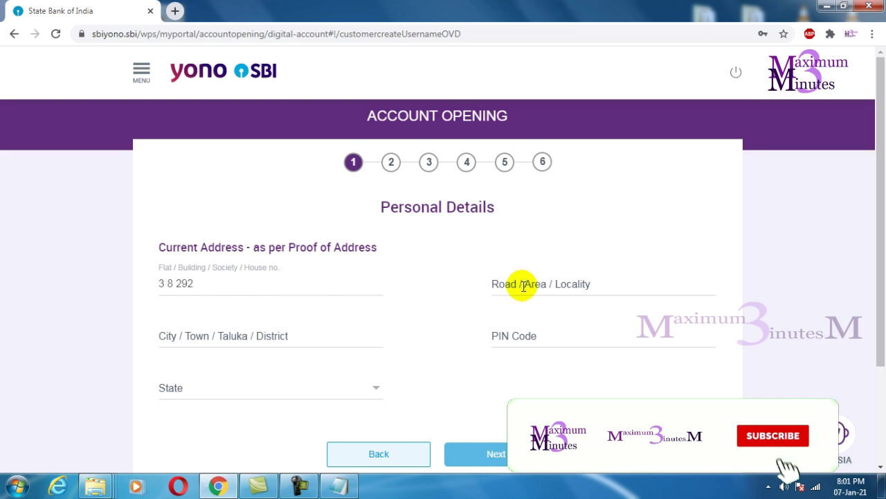
pyautogui.click(523, 287)
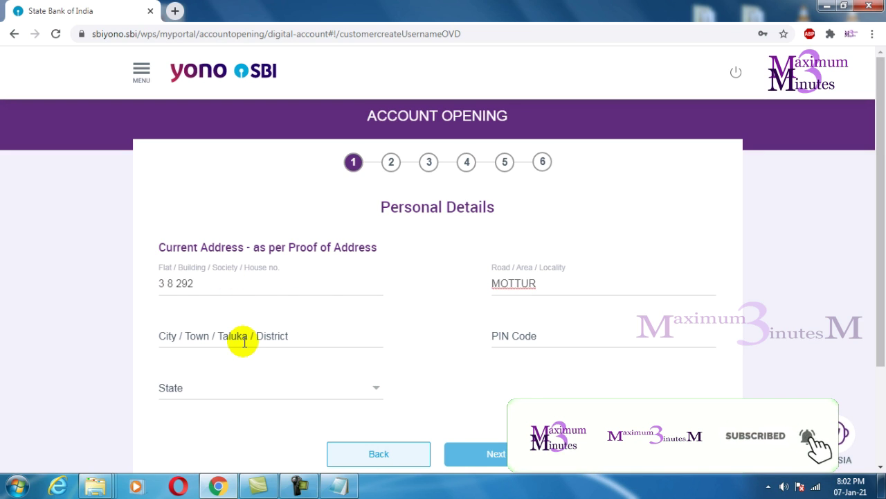
pyautogui.click(244, 342)
pyautogui.write('METTUR')
pyautogui.click(505, 333)
pyautogui.write('636404')
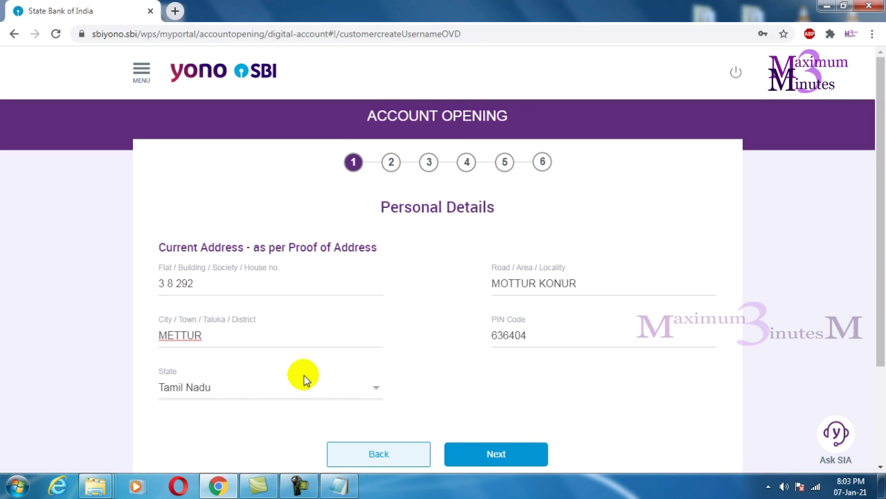
# Step: Continue past the address page and the customer photo step
pyautogui.click(488, 456)
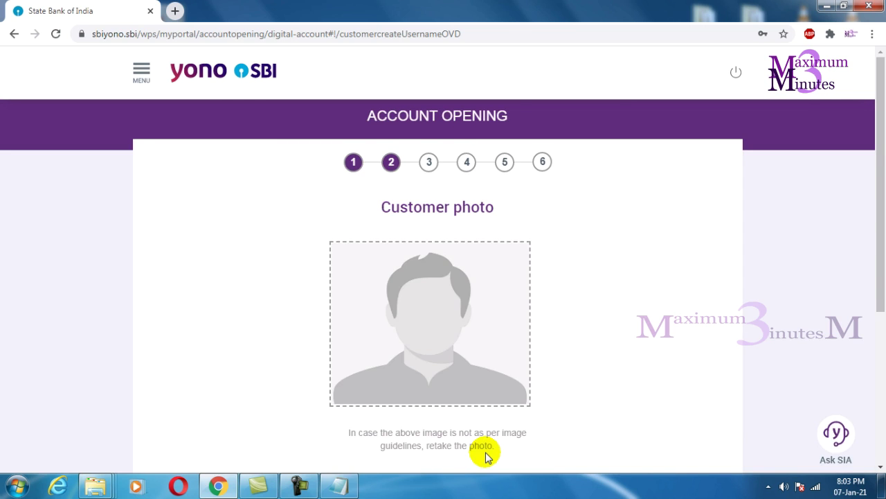
pyautogui.scroll(-1, 329, 295)
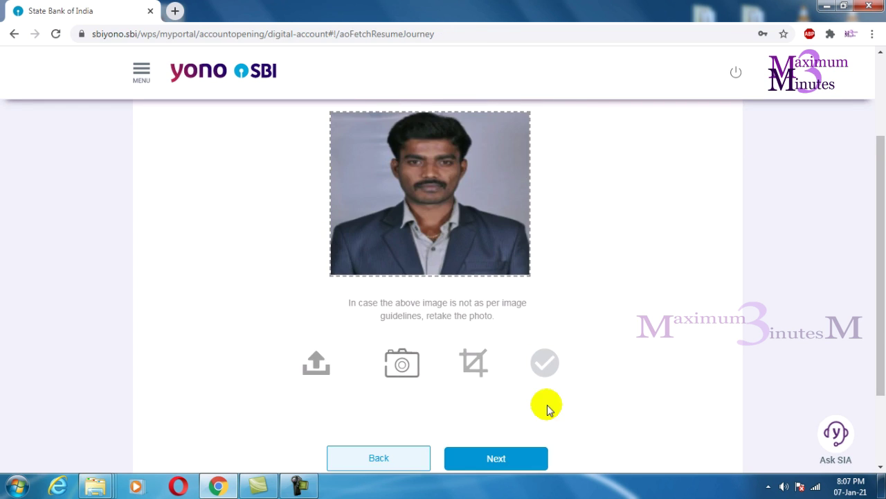
pyautogui.click(501, 458)
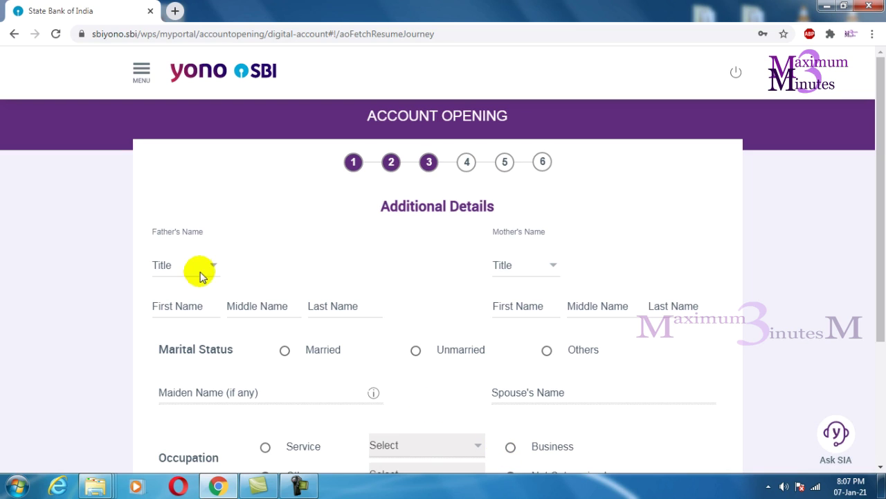
# Step: Enter the father's title Mr and full name, and the mother's full name
pyautogui.click(201, 268)
pyautogui.click(167, 296)
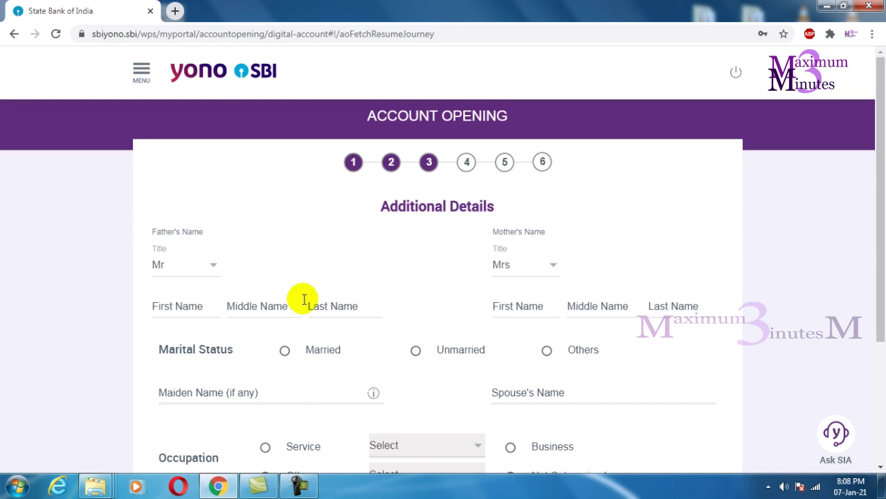
pyautogui.click(201, 311)
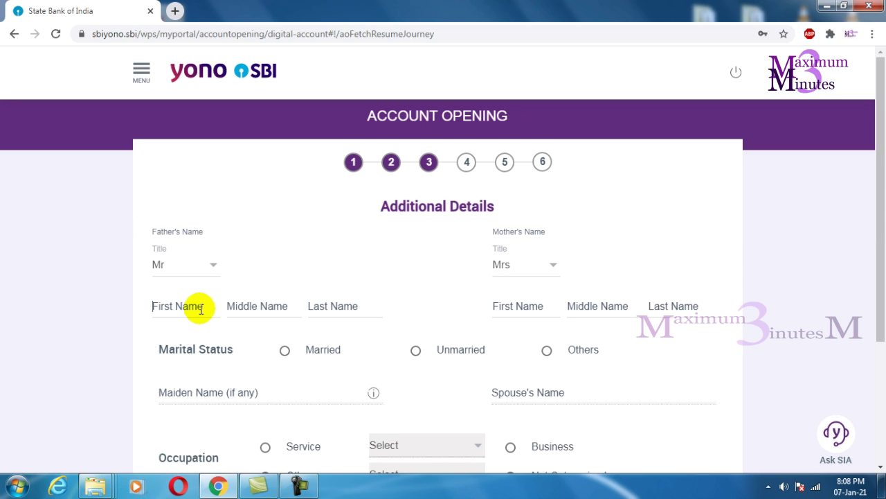
pyautogui.write('Dharmalingam')
pyautogui.click(323, 305)
pyautogui.write('M')
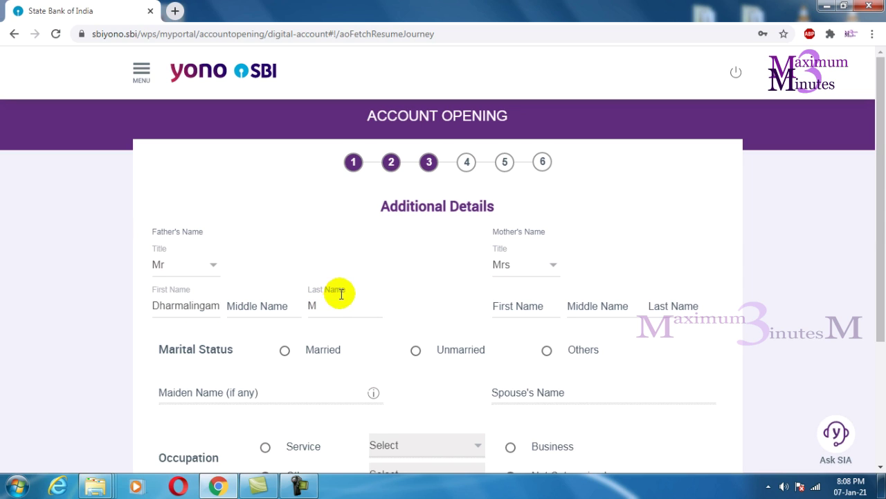
pyautogui.click(516, 304)
pyautogui.write('Kesavi')
pyautogui.click(669, 306)
pyautogui.write('D')
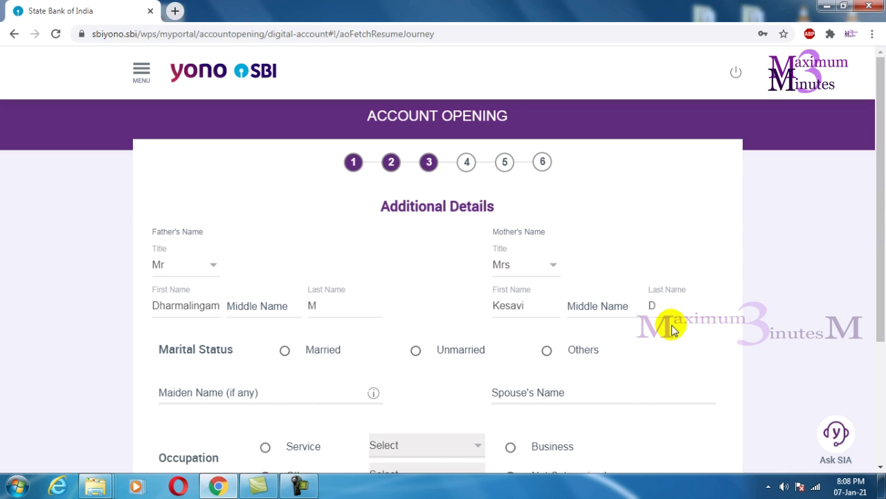
# Step: Set marital status to Unmarried and occupation to Others, Self Employed
pyautogui.click(285, 349)
pyautogui.scroll(-1, 524, 331)
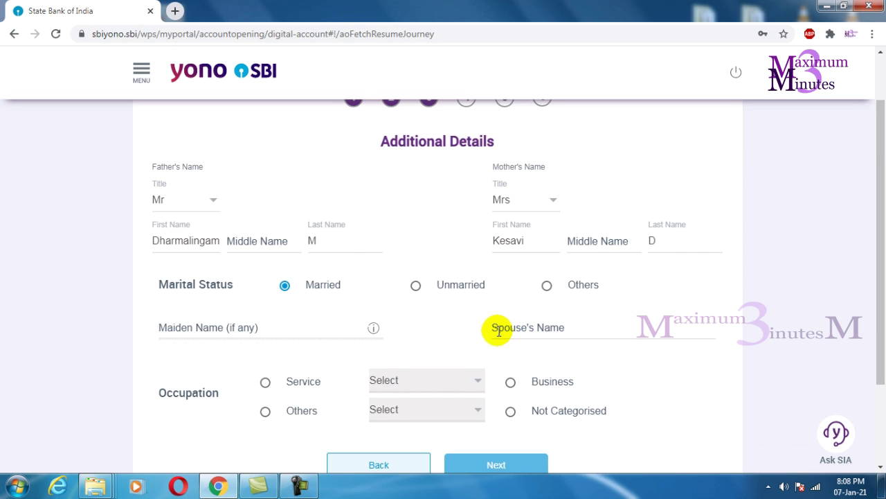
pyautogui.press('Right')
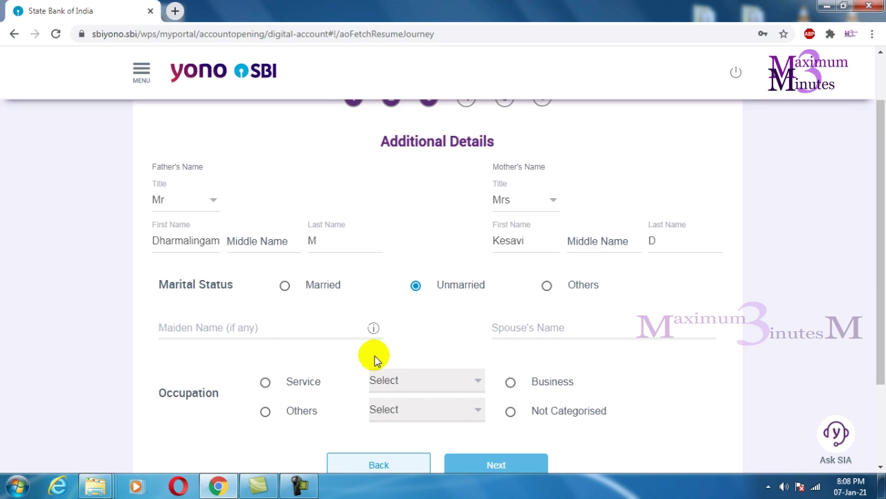
pyautogui.scroll(-1, 365, 361)
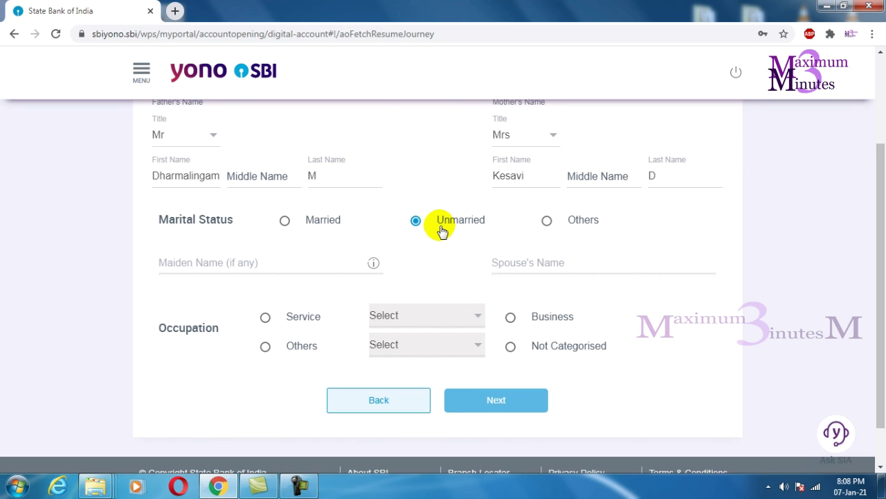
pyautogui.press('Right')
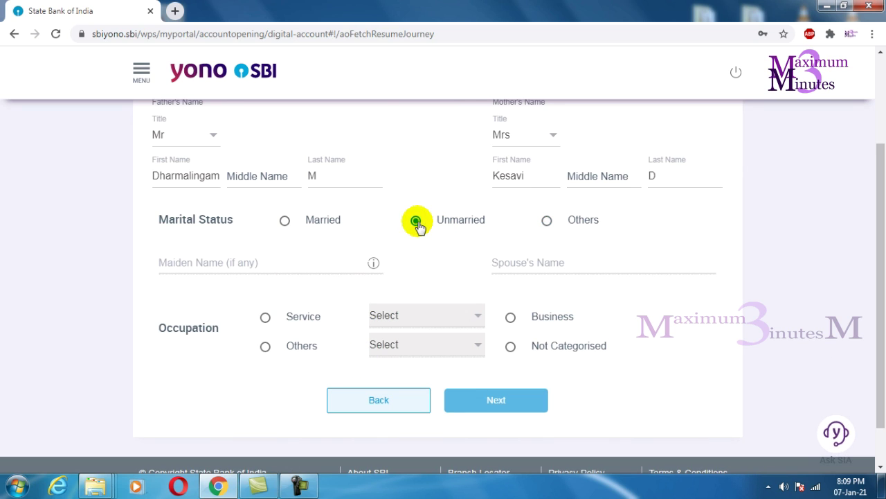
pyautogui.click(267, 344)
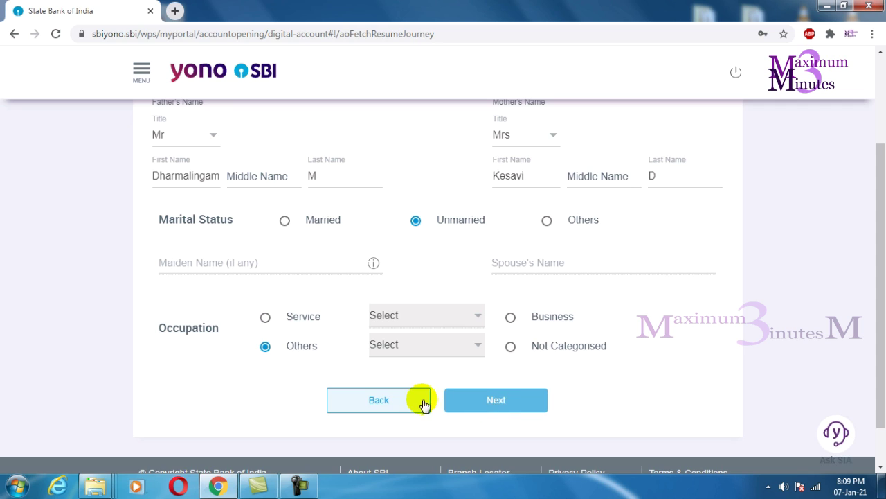
pyautogui.click(426, 345)
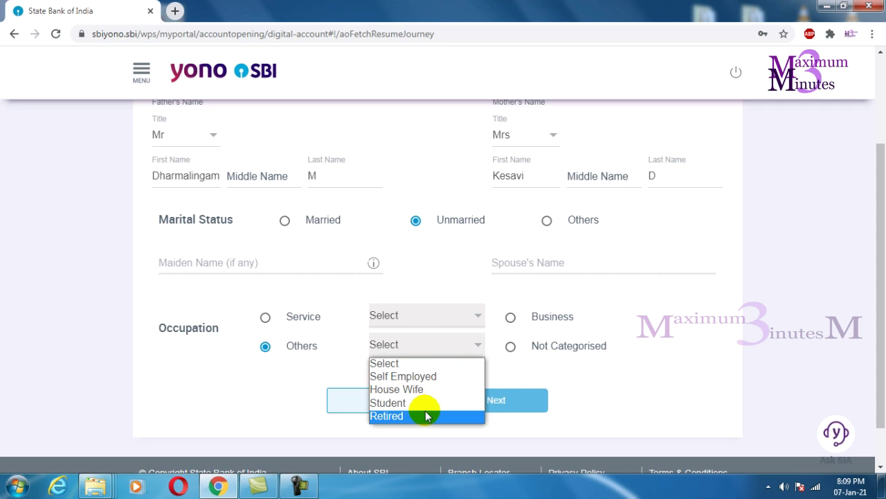
pyautogui.click(437, 378)
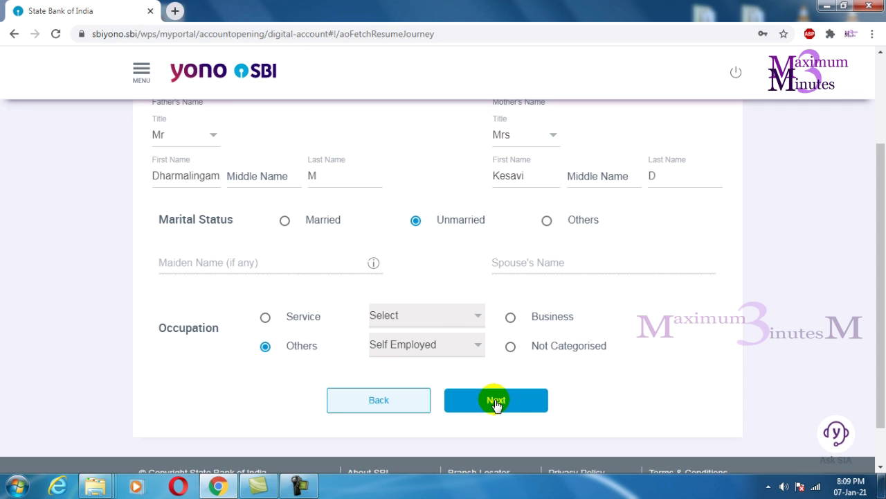
pyautogui.click(495, 400)
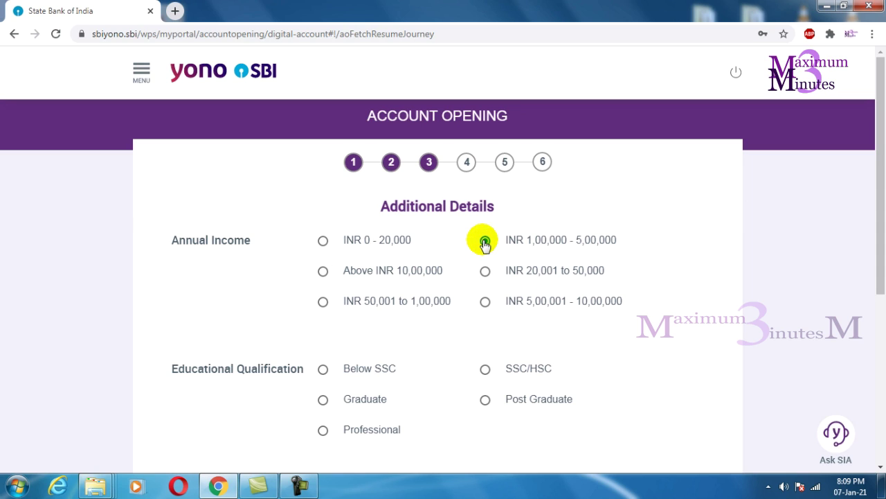
# Step: Choose INR 1,00,000 - 5,00,000 income, Graduate education and Hindu religion
pyautogui.click(485, 243)
pyautogui.scroll(-1, 229, 365)
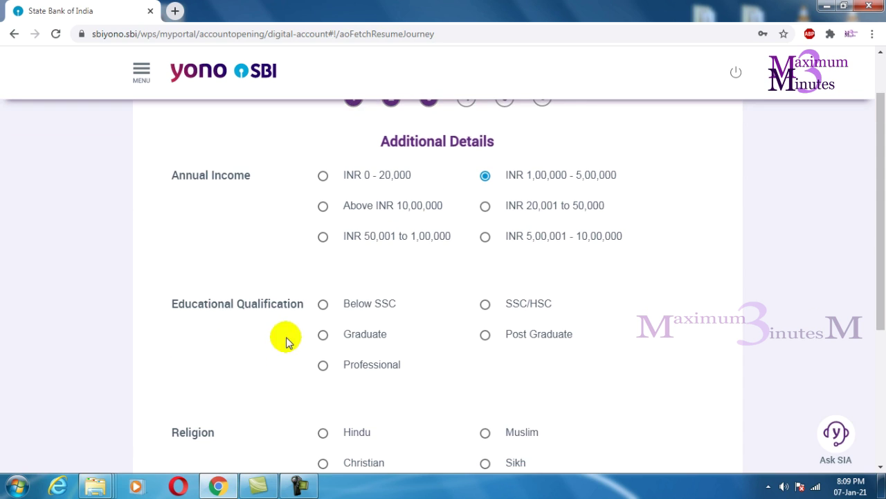
pyautogui.click(323, 335)
pyautogui.scroll(-1, 323, 338)
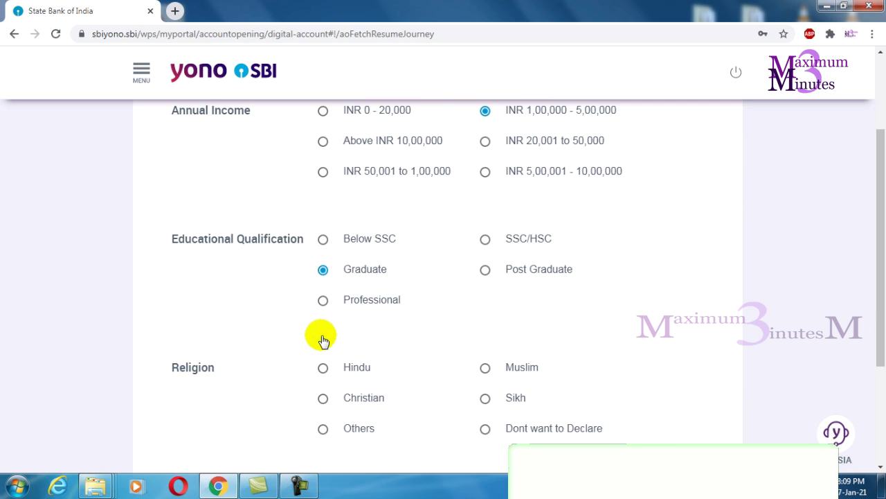
pyautogui.scroll(-1, 201, 370)
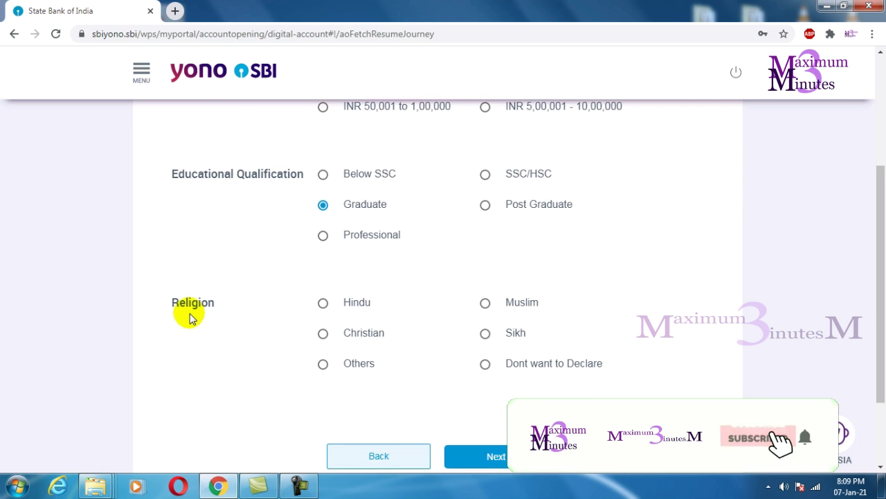
pyautogui.click(323, 304)
pyautogui.click(498, 457)
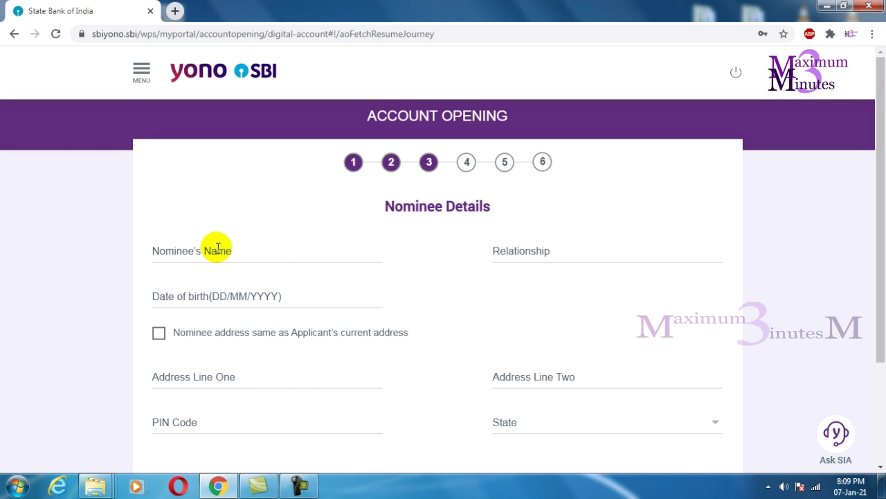
# Step: Enter the nominee's name and relationship Father, reusing the applicant's address
pyautogui.click(217, 250)
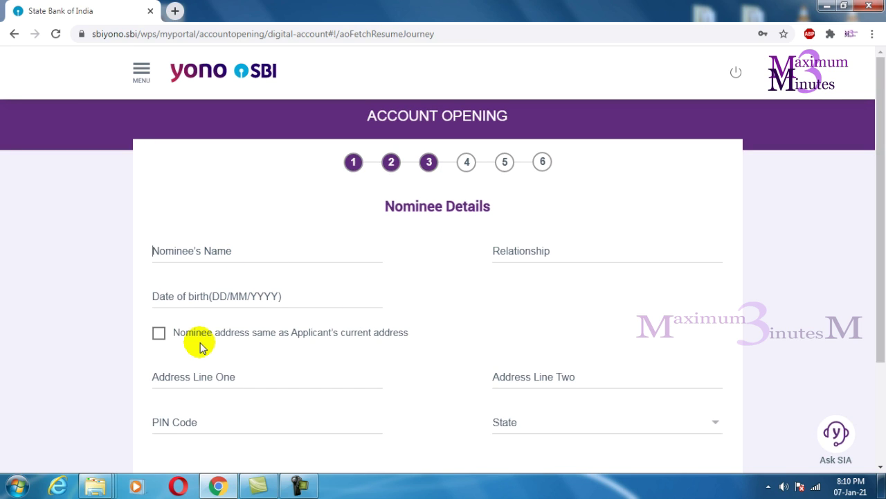
pyautogui.click(158, 334)
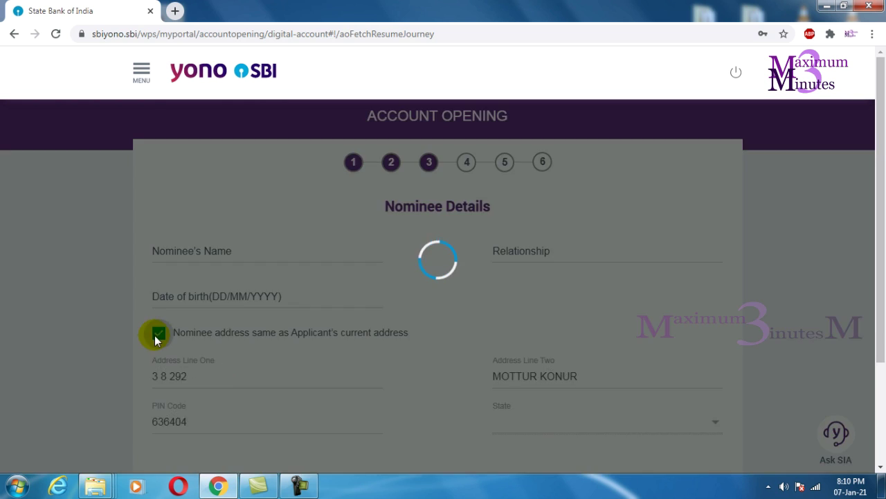
pyautogui.scroll(-2, 158, 339)
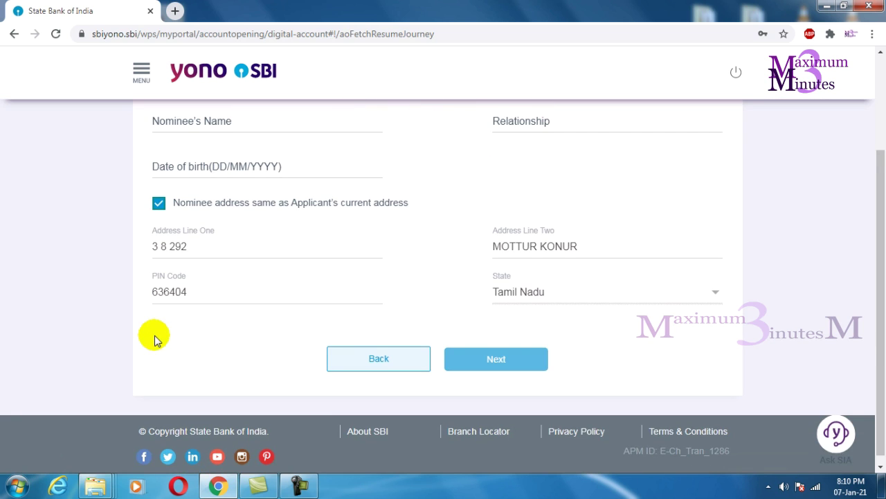
pyautogui.scroll(2, 155, 340)
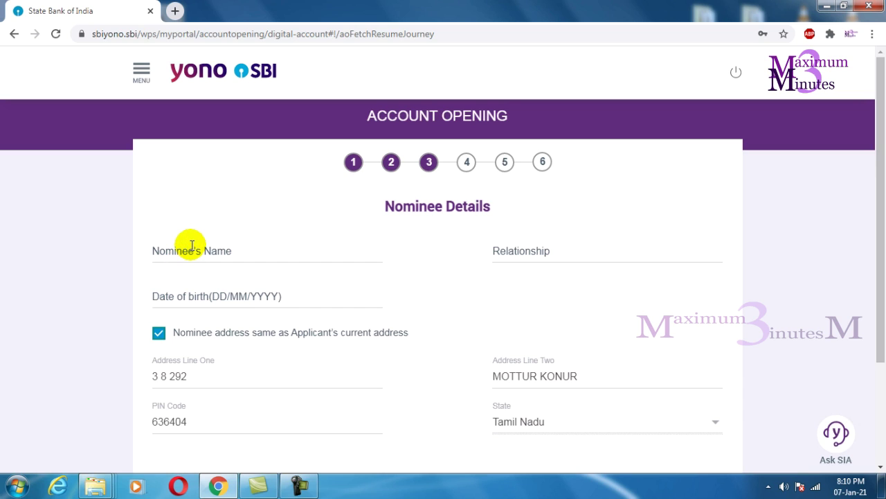
pyautogui.write('Dharmalingam')
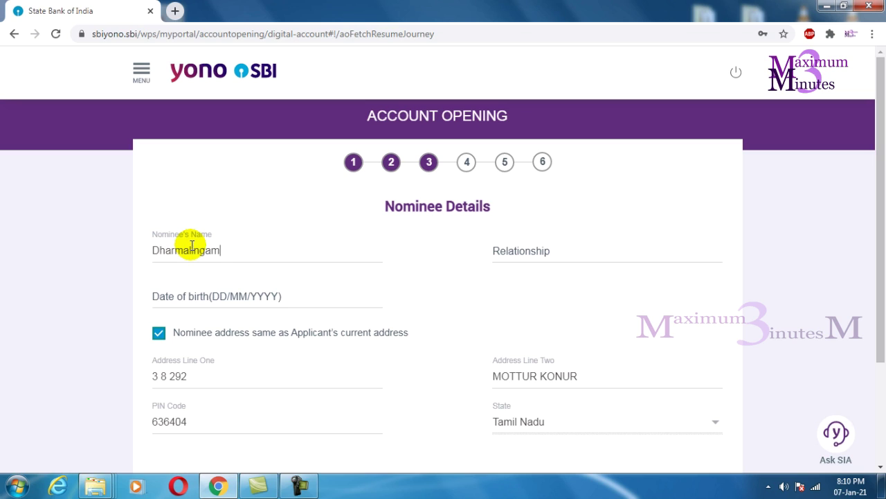
pyautogui.click(508, 252)
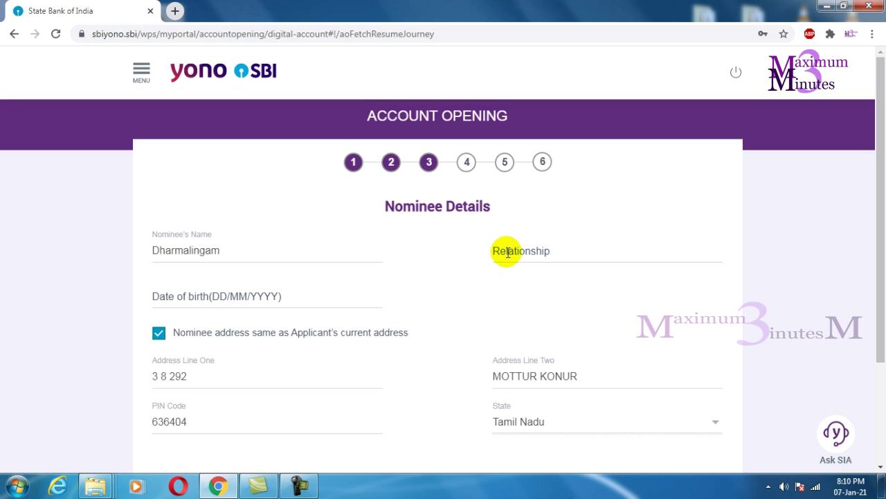
pyautogui.write('Fathe')
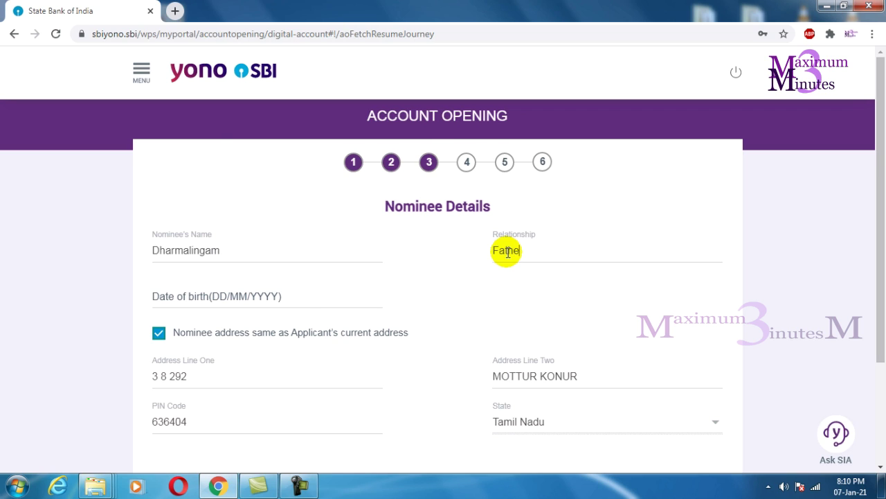
pyautogui.write('r')
# Step: Set the nominee's birth date to 06-08-1954 and save the nominee details
pyautogui.scroll(-1, 181, 231)
pyautogui.click(181, 231)
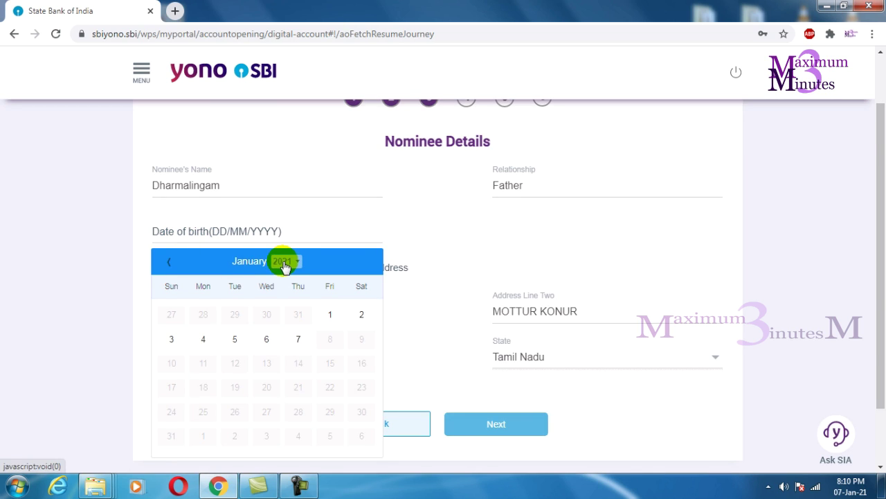
pyautogui.click(284, 262)
pyautogui.click(298, 293)
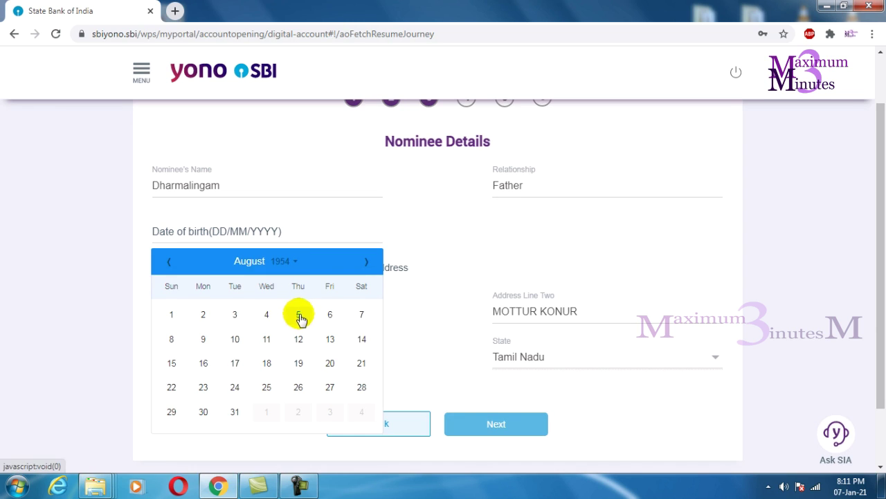
pyautogui.click(330, 321)
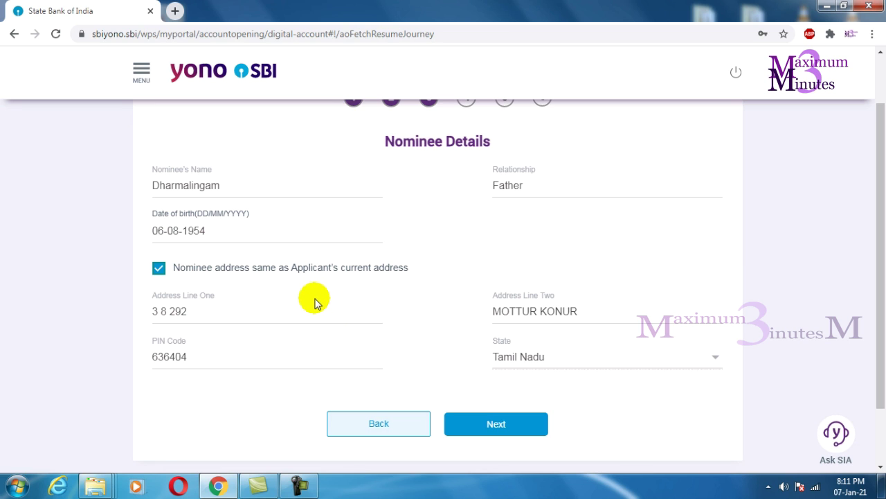
pyautogui.click(496, 423)
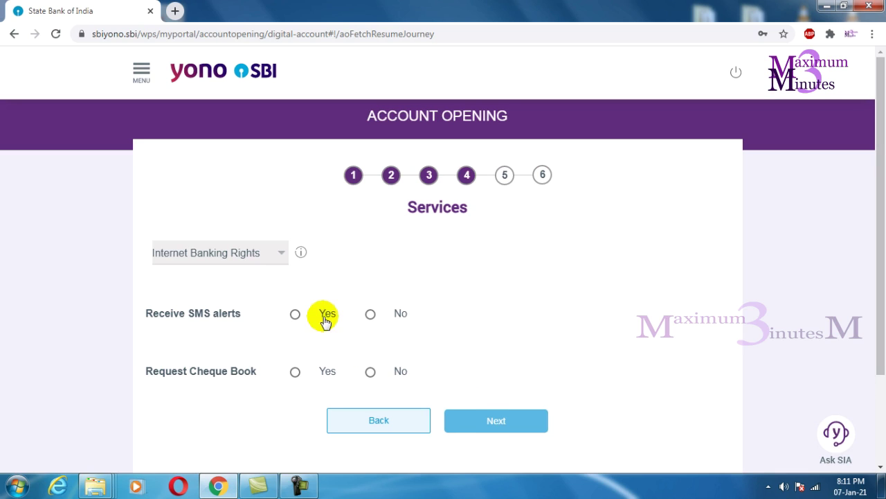
# Step: Opt into SMS alerts and a cheque book with Full Transaction internet banking rights
pyautogui.click(280, 253)
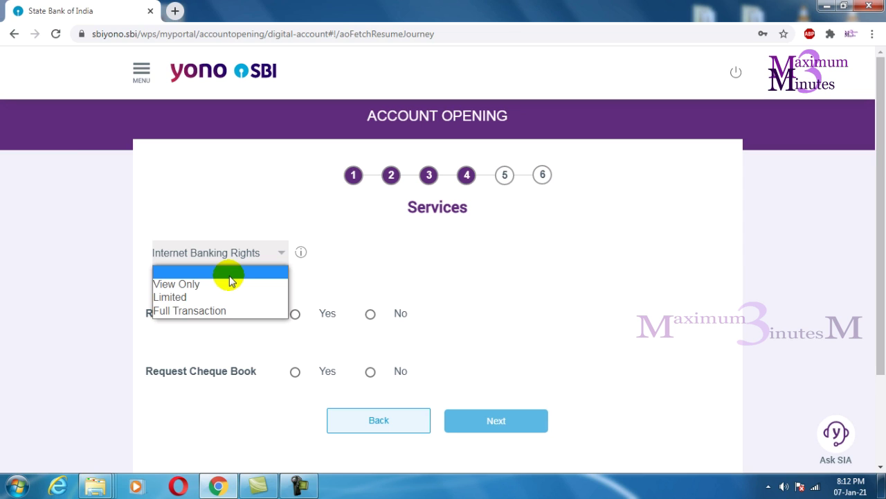
pyautogui.click(231, 276)
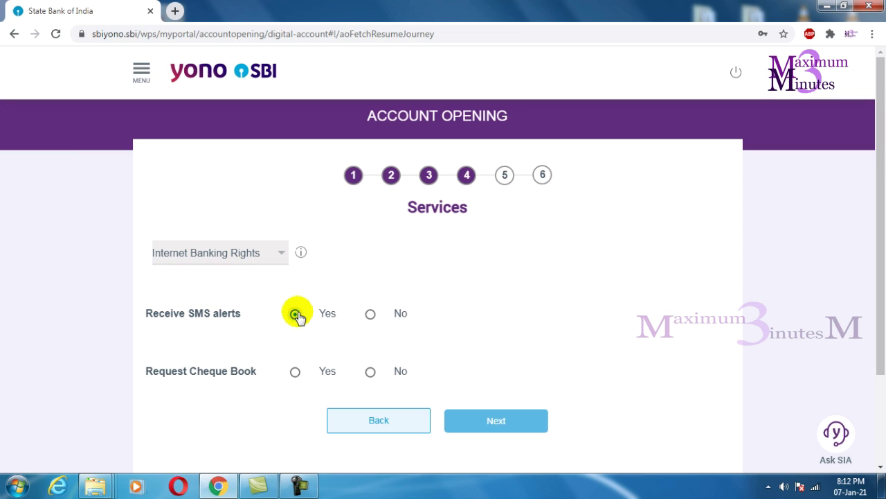
pyautogui.click(294, 371)
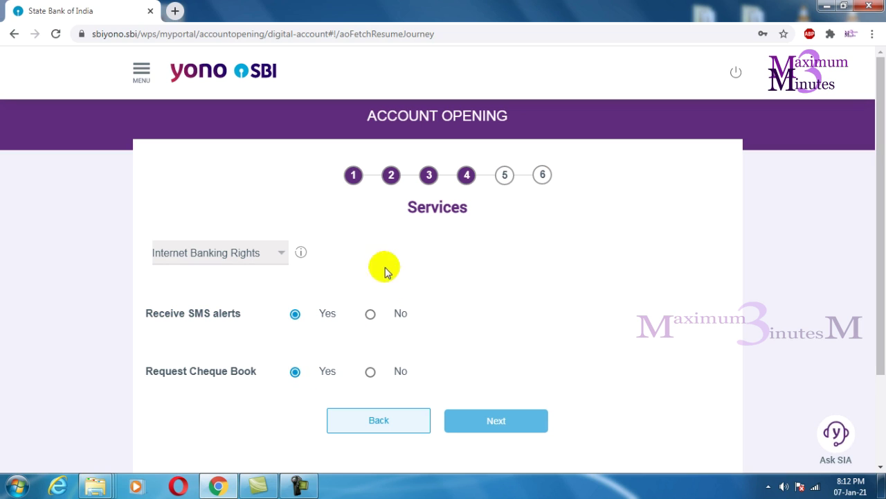
pyautogui.click(272, 256)
pyautogui.click(228, 311)
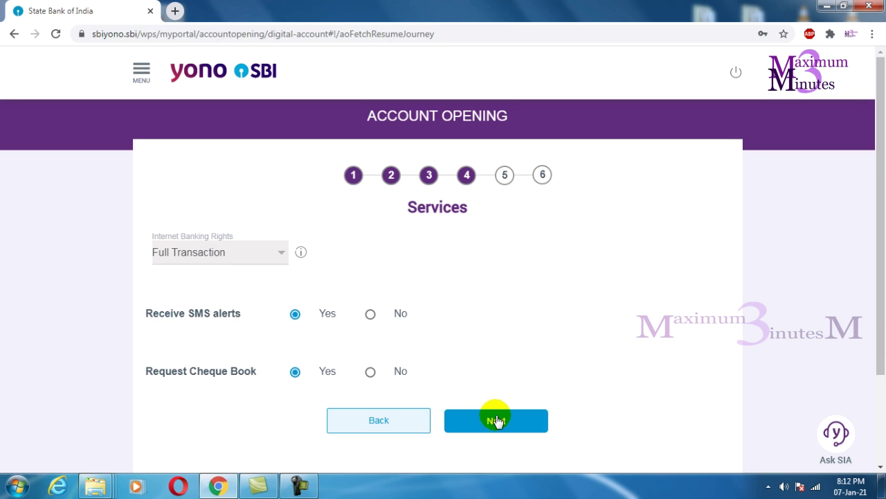
pyautogui.click(496, 420)
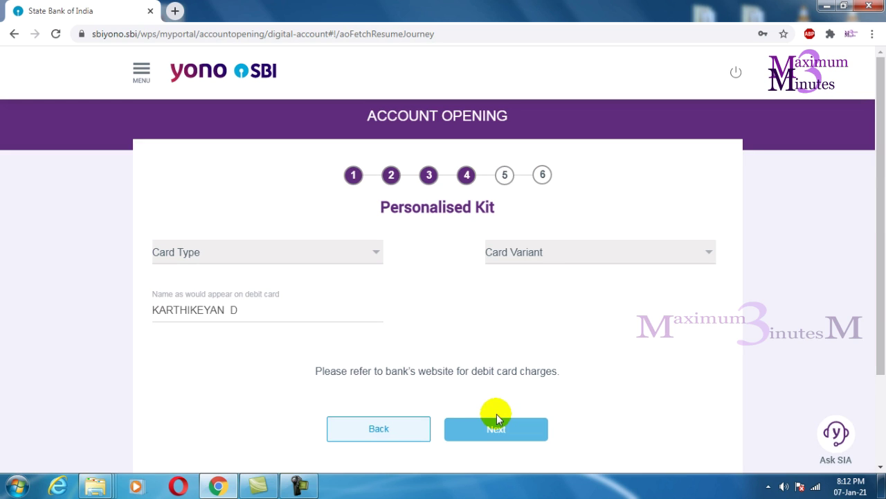
# Step: Select a Domestic card type with the Silver/Classic variant for the debit card kit and continue
pyautogui.click(386, 261)
pyautogui.click(328, 270)
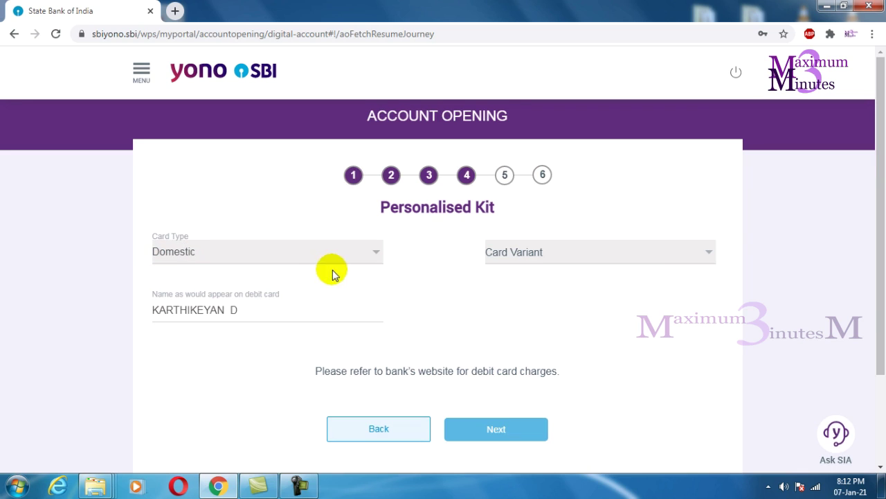
pyautogui.click(599, 258)
pyautogui.click(591, 282)
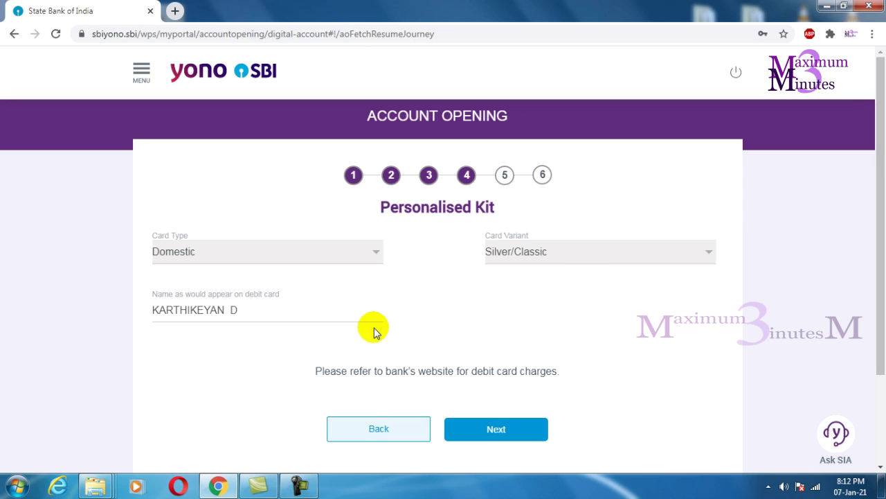
pyautogui.click(498, 429)
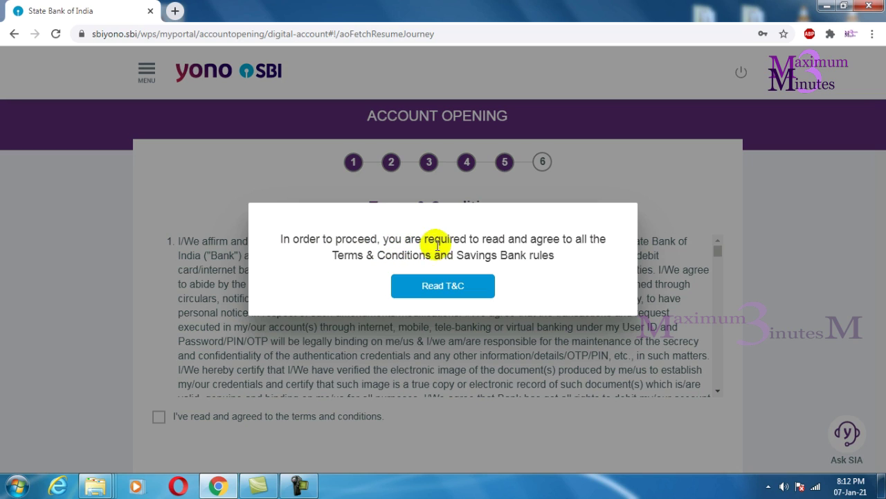
# Step: Read through the terms and conditions and tick the box agreeing to them
pyautogui.click(493, 277)
pyautogui.scroll(-15, 331, 198)
pyautogui.scroll(-10, 331, 198)
pyautogui.click(158, 259)
pyautogui.scroll(-8, 570, 354)
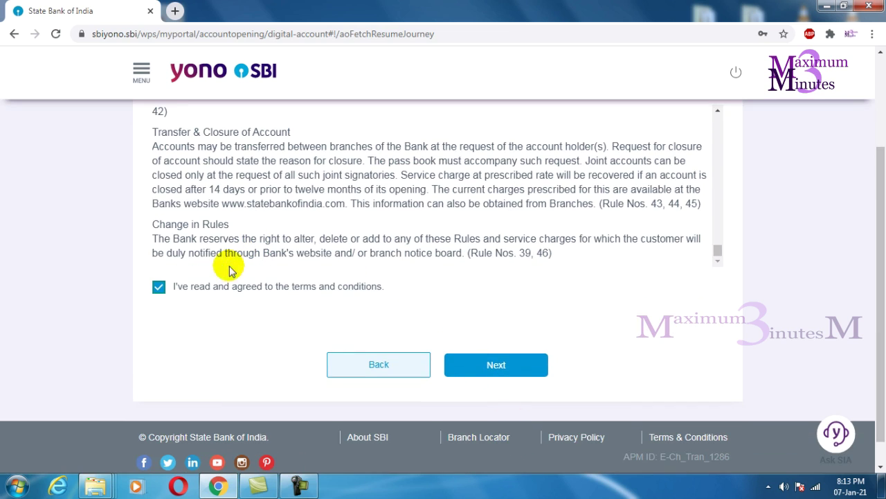
# Step: Consent to being contacted about other SBI products and offerings, then proceed to OTP verification
pyautogui.click(493, 371)
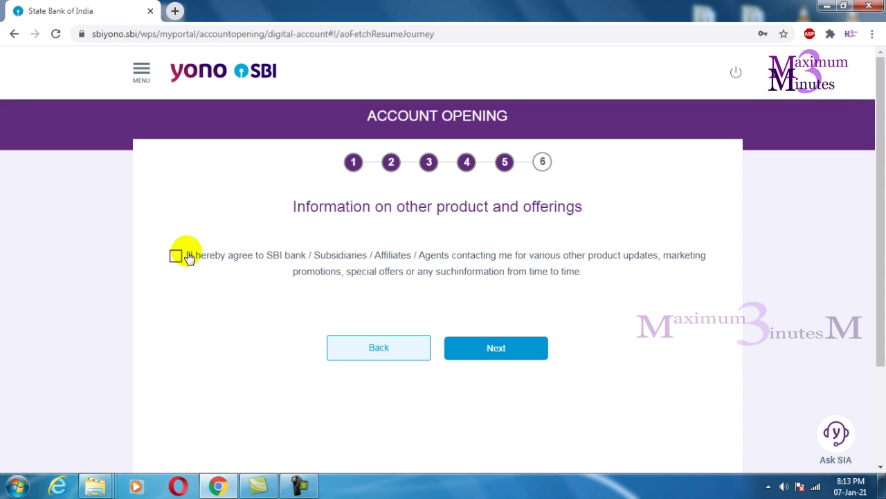
pyautogui.click(189, 257)
pyautogui.click(496, 349)
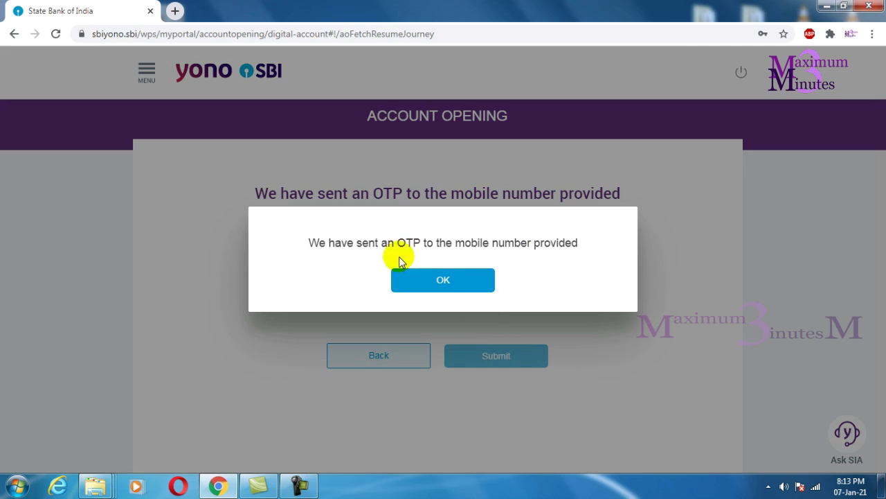
# Step: Acknowledge the OTP-sent notice, enter the received OTP and submit the application
pyautogui.click(465, 281)
pyautogui.click(360, 267)
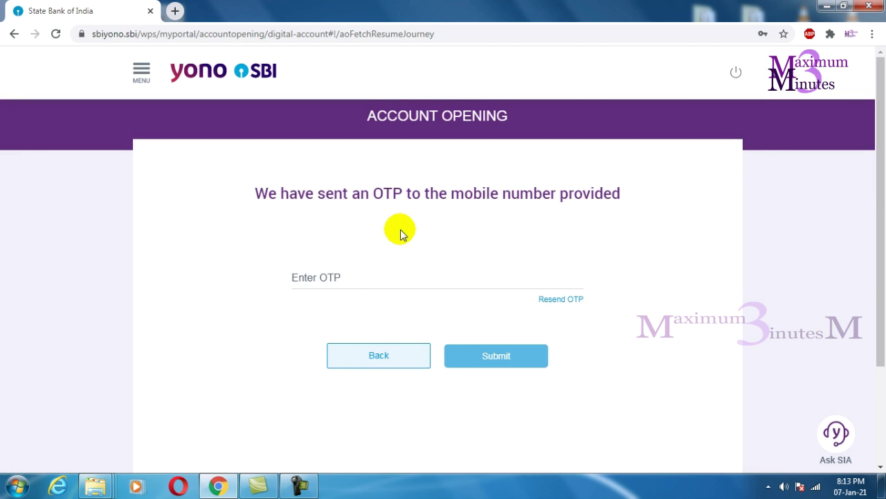
pyautogui.write('••••••')
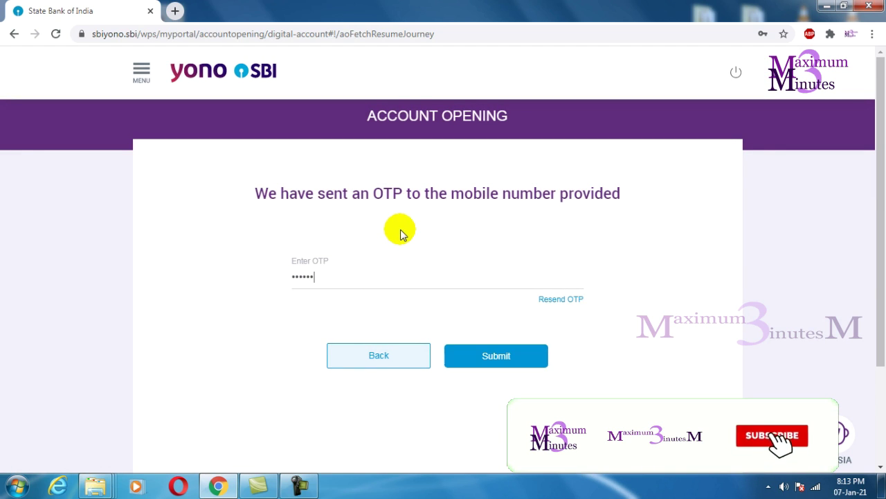
pyautogui.click(485, 356)
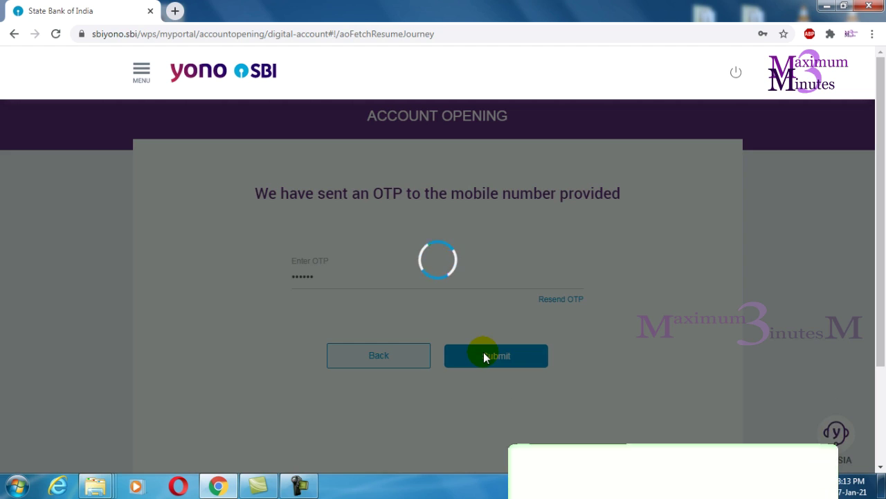